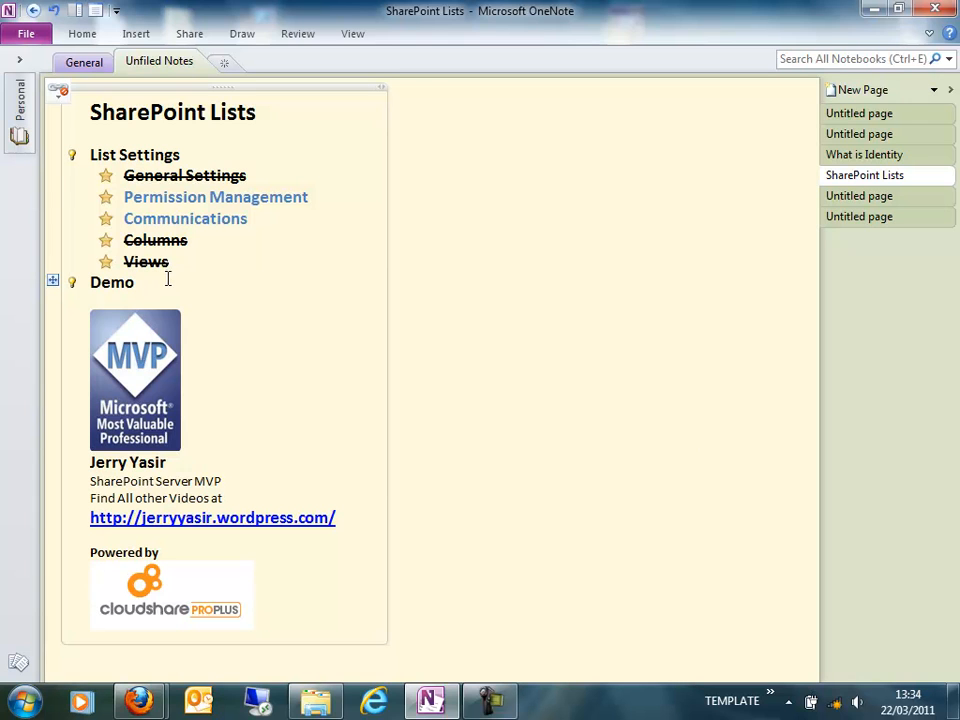
Step: Switch to the SharePoint site in the remote session and view Permissions and Management in the Employee Information list's settings
mouse_move(135, 703)
left_click(341, 598)
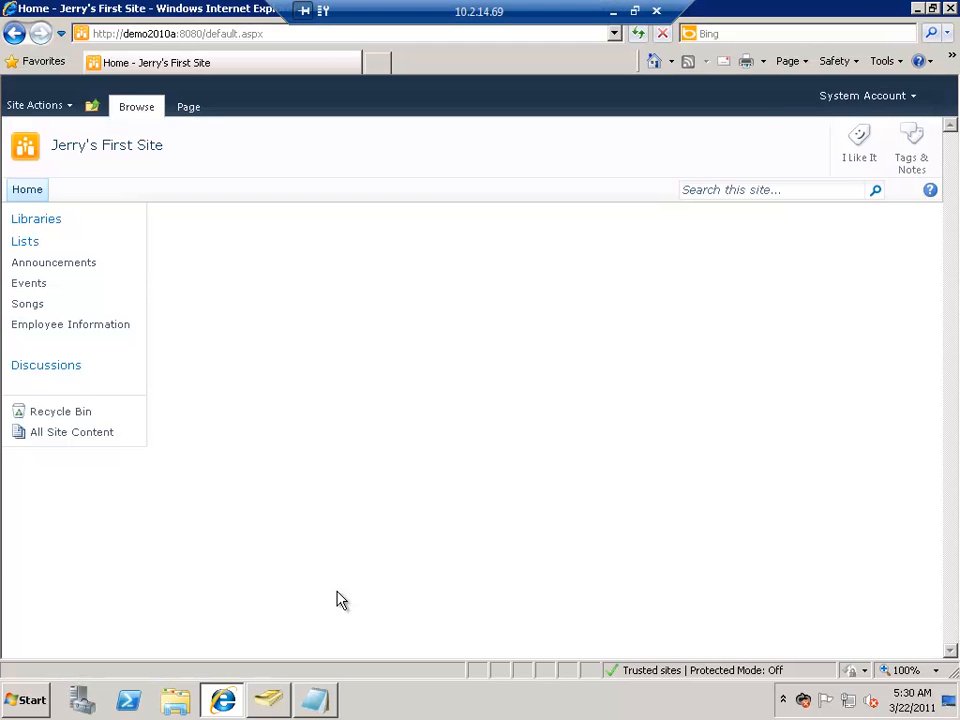
left_click(95, 330)
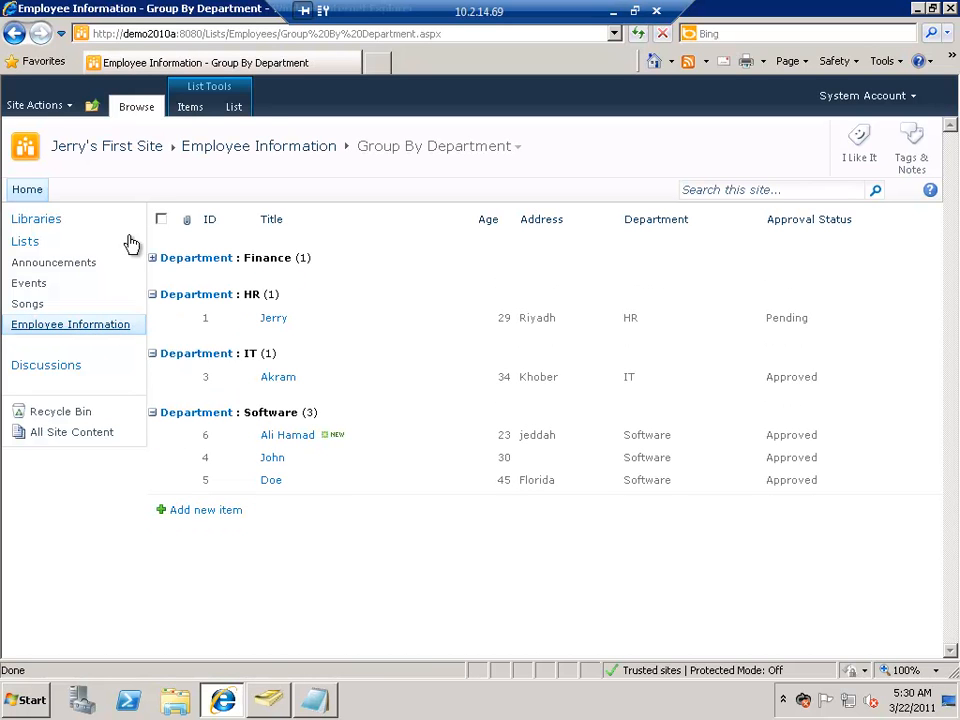
left_click(234, 107)
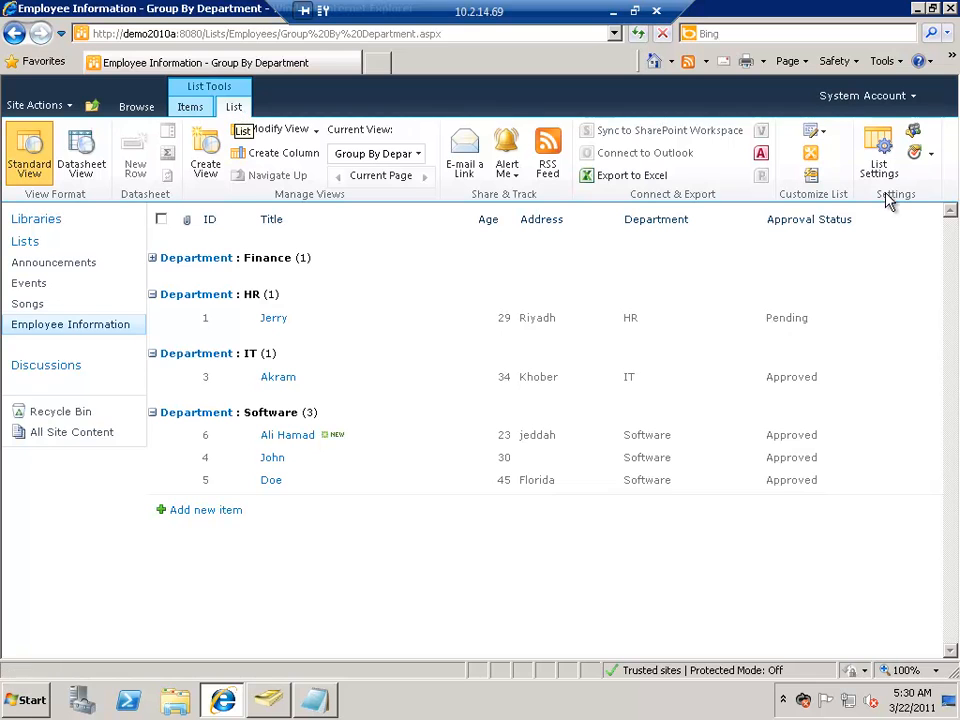
left_click(878, 168)
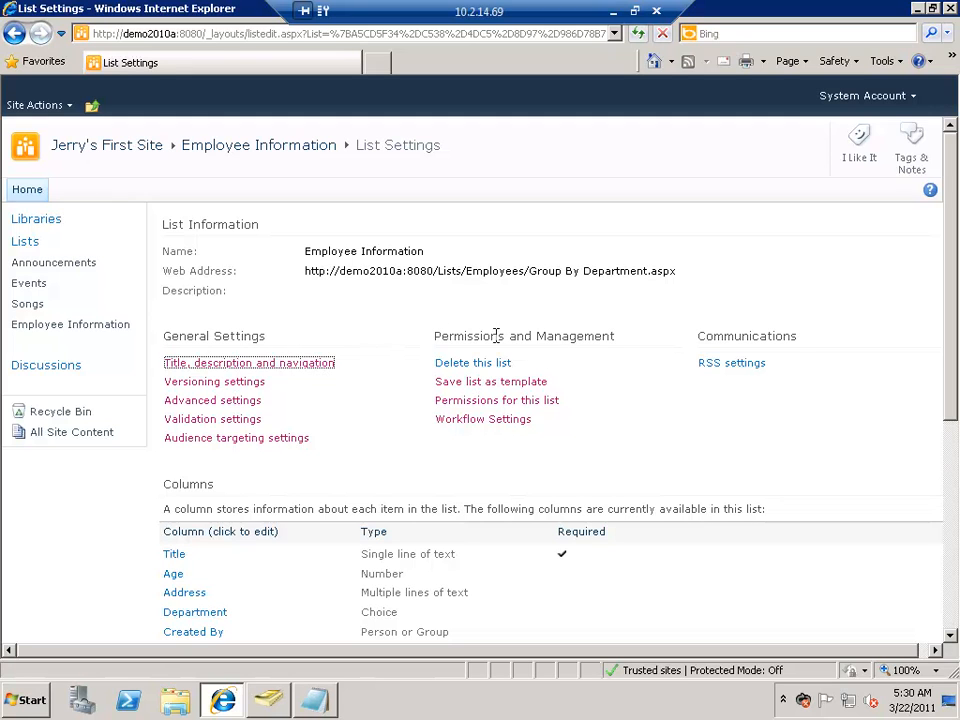
triple_click(602, 342)
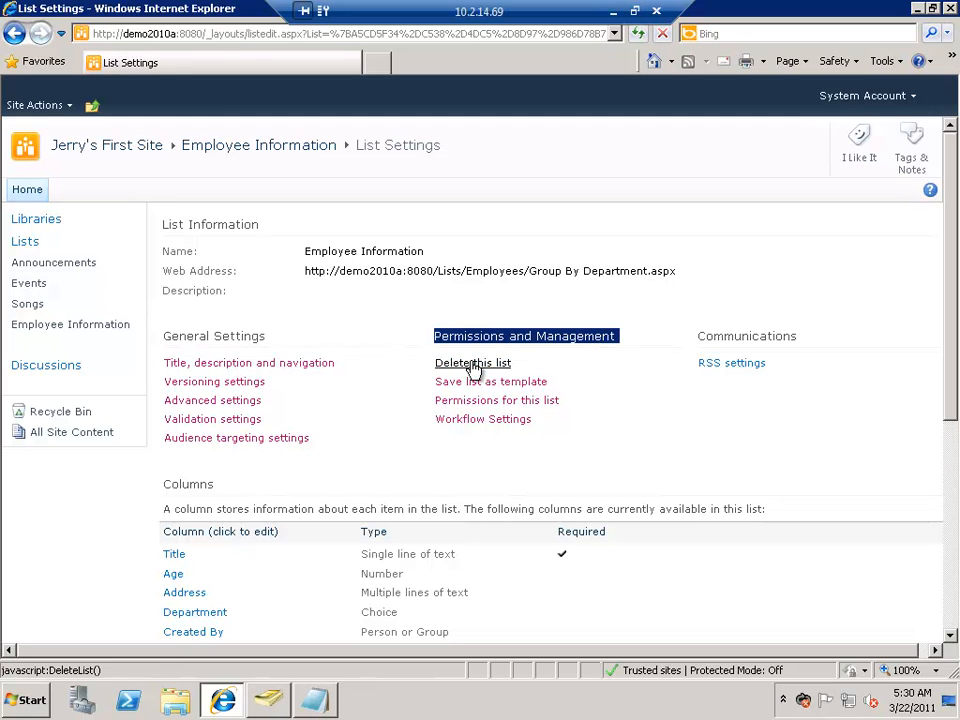
Step: Delete the Songs list through its list settings and look it up in the site's Recycle Bin
left_click(26, 306)
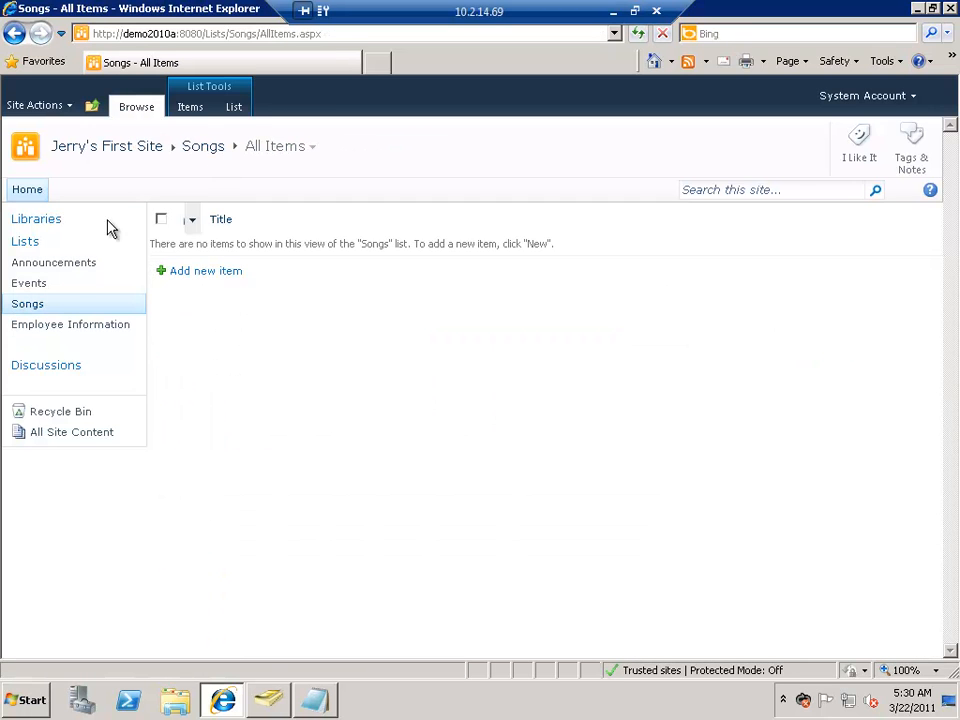
left_click(240, 107)
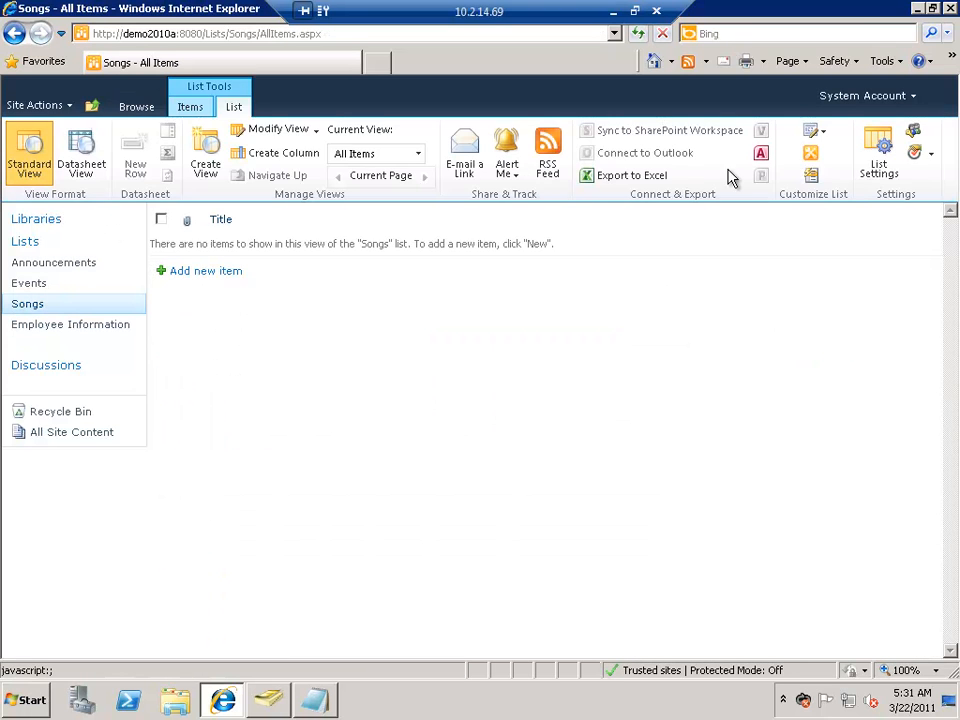
left_click(881, 167)
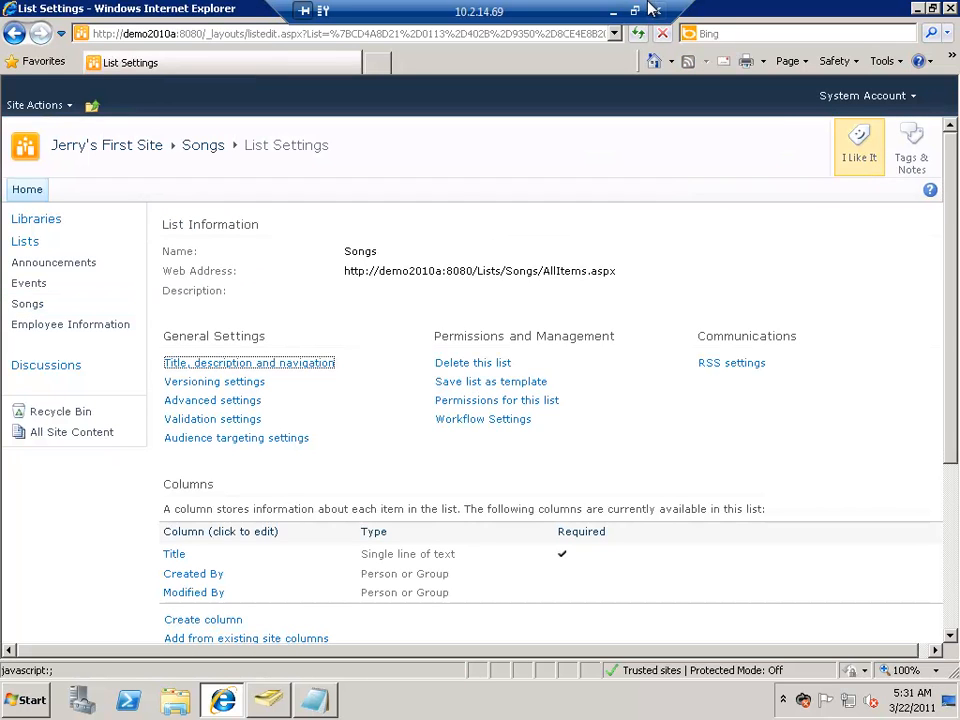
left_click(472, 364)
left_click(547, 405)
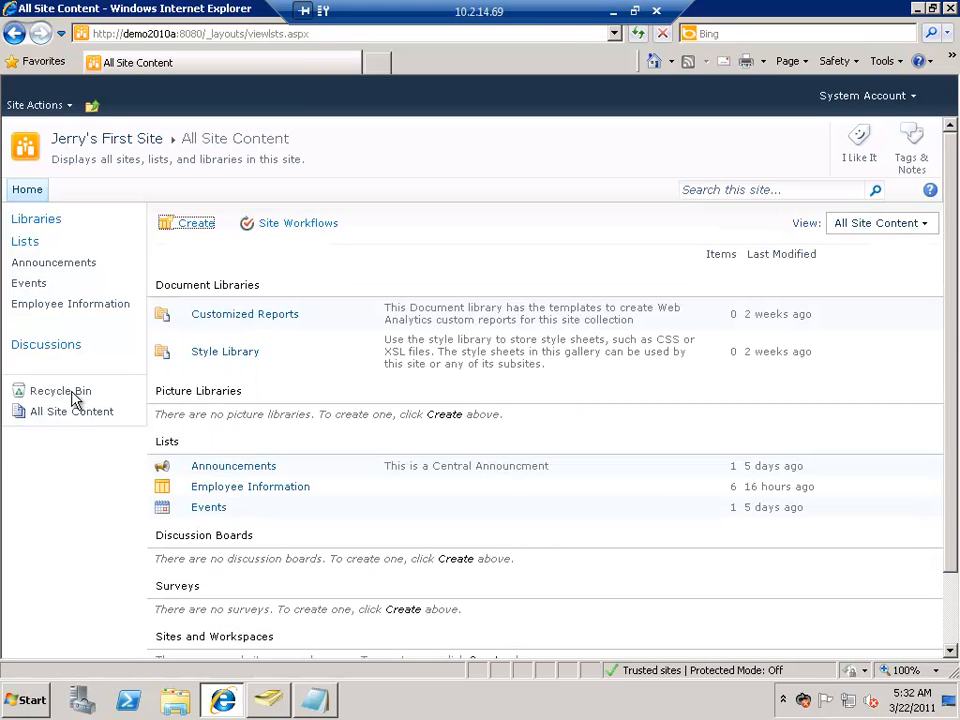
left_click(70, 396)
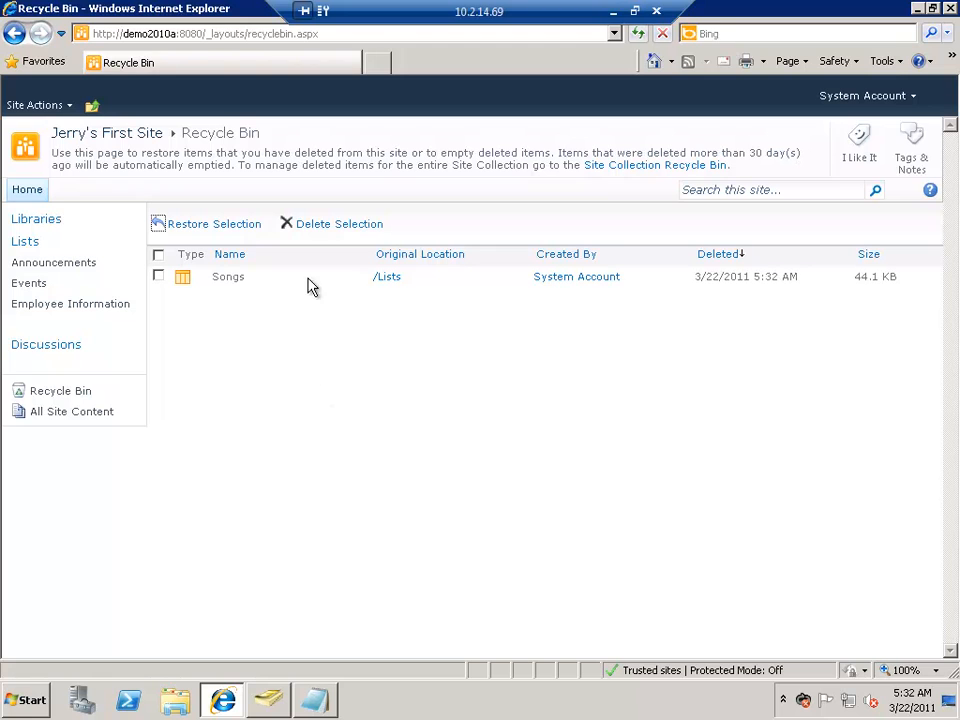
left_click(158, 278)
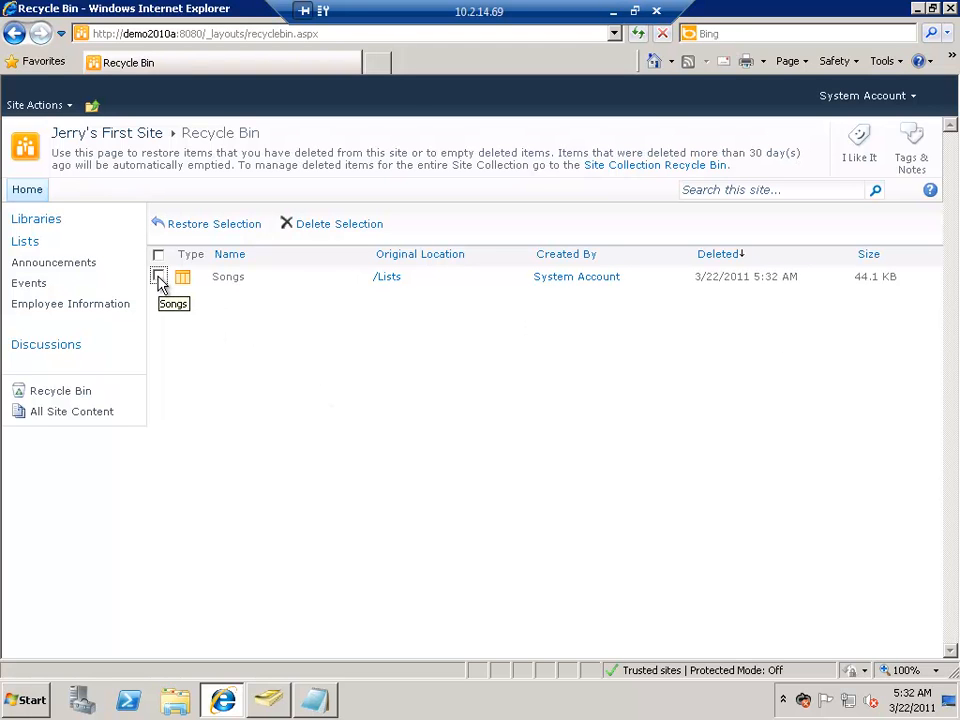
Step: Start saving the Employee Information list as a template from its list settings
left_click(71, 306)
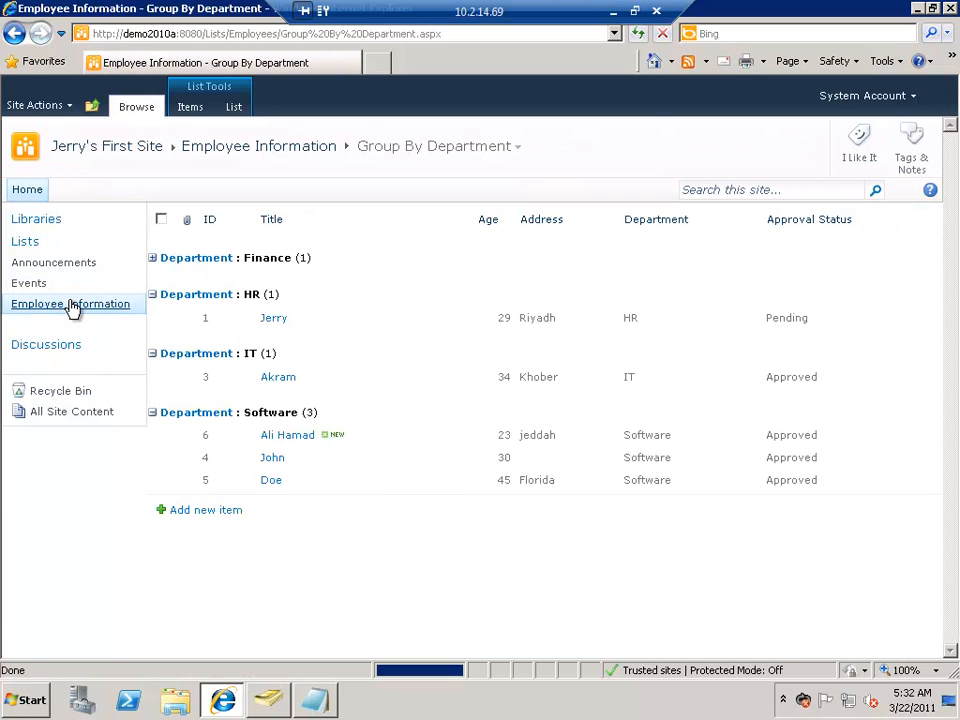
left_click(234, 107)
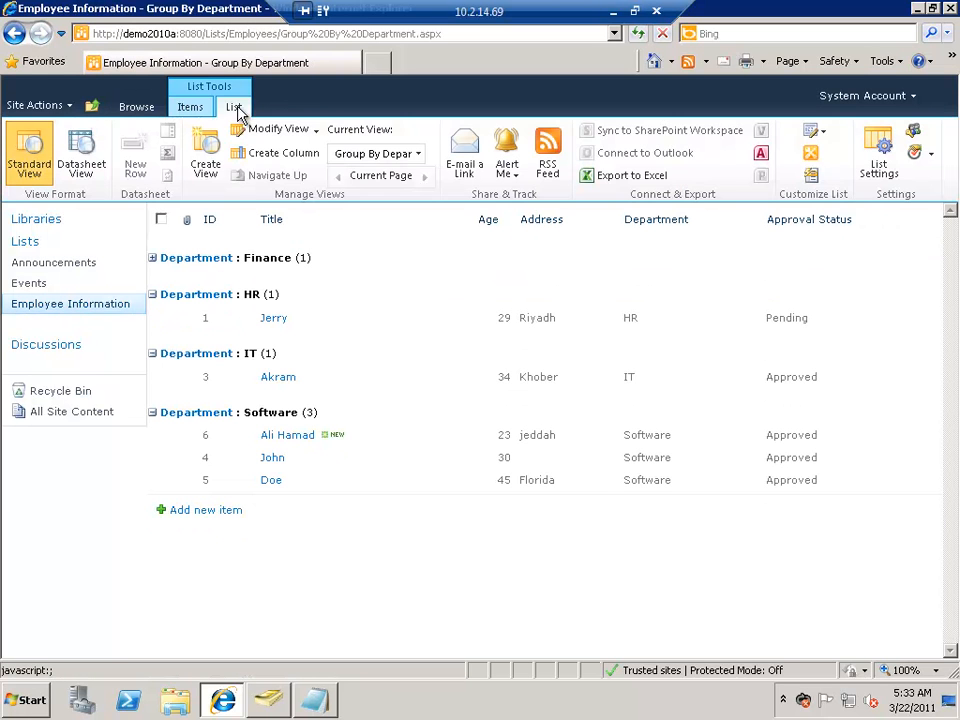
left_click(878, 160)
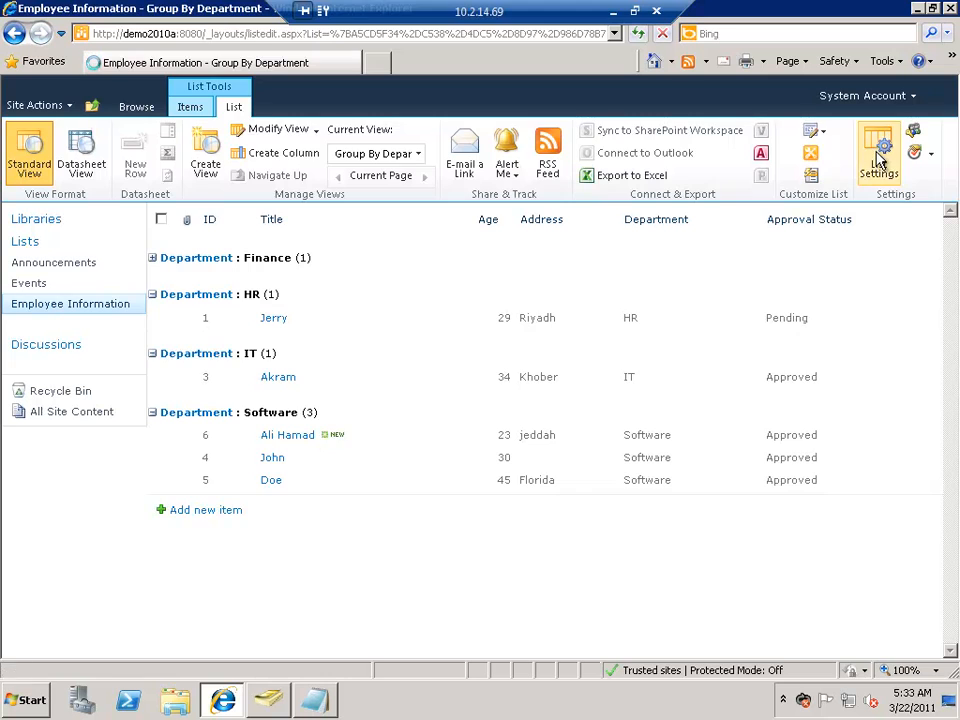
left_click(485, 381)
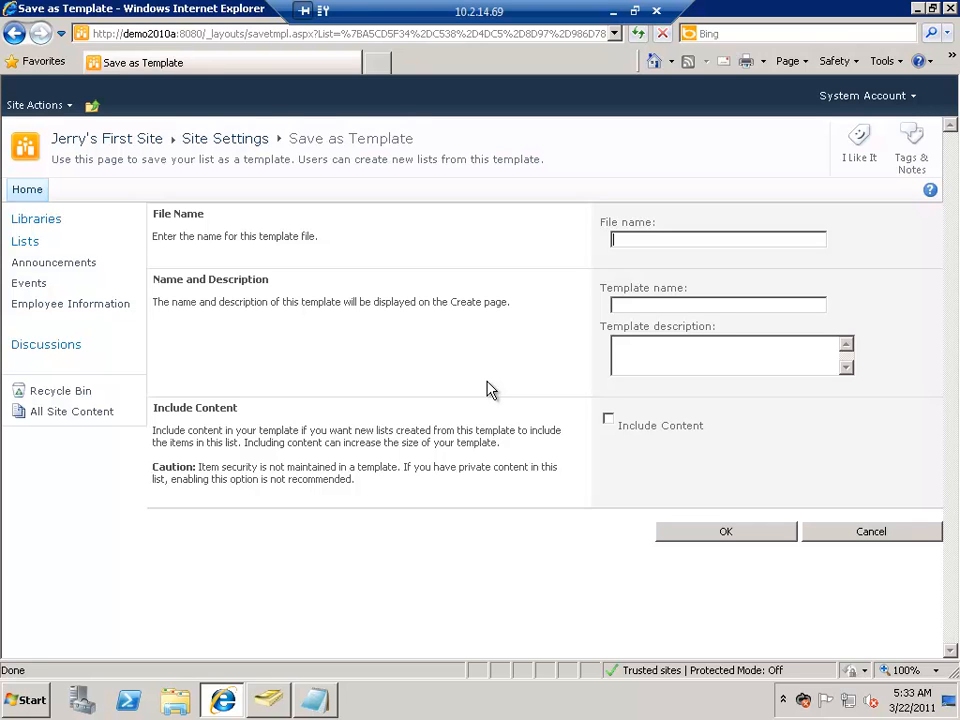
Step: Enter EmployeesList as the template's file name and Employees List as its template name
type("EmployeesList")
key("Tab")
key("shift+Tab")
key("ctrl+c")
key("Tab")
key("ctrl+v")
key("shift+Tab")
key("End")
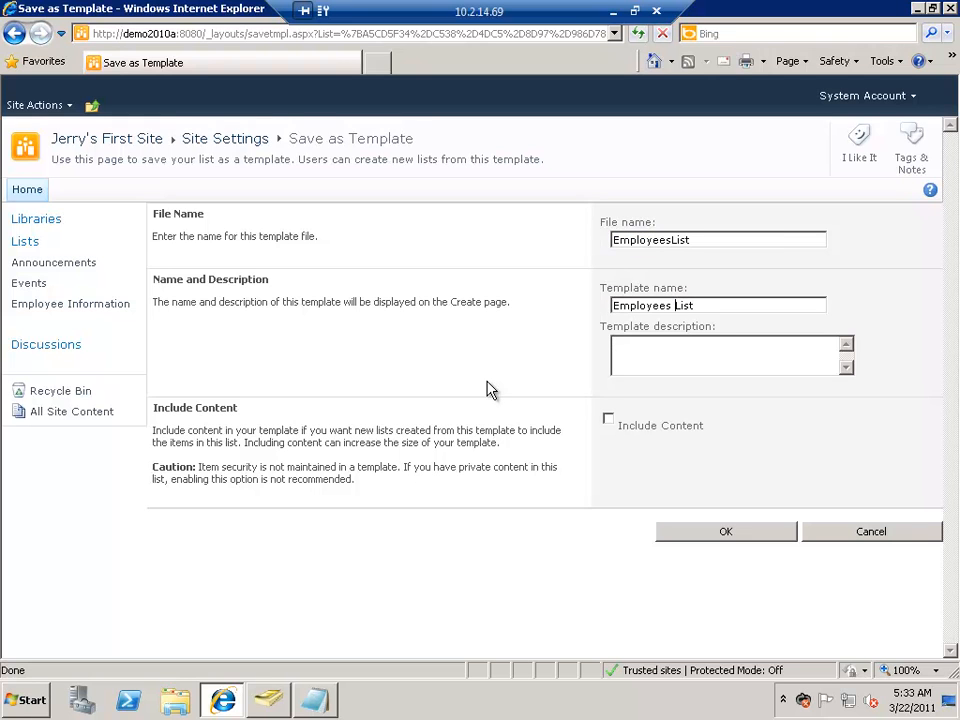
key("ctrl+v")
Step: Include the list's content in the template, save it and return to the list settings
left_click(609, 420)
left_click(707, 533)
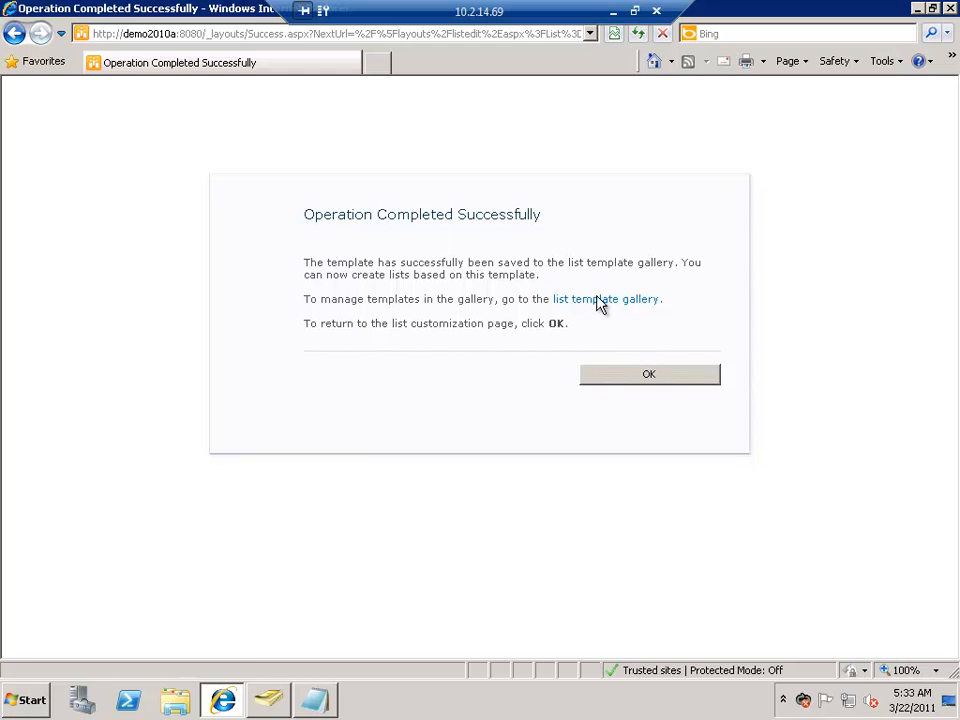
left_click(680, 378)
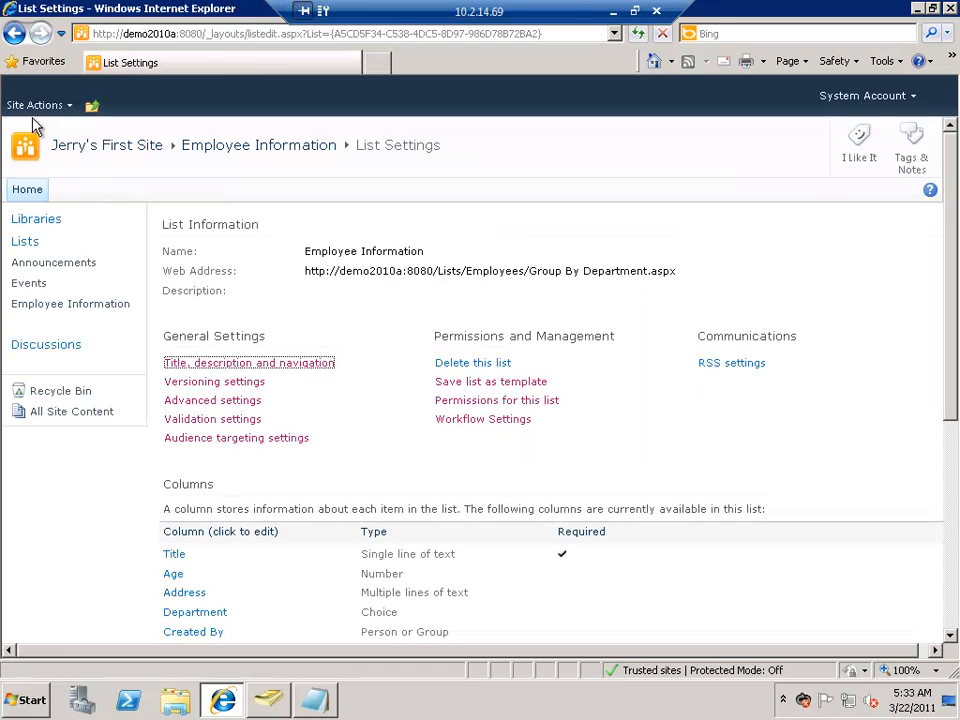
Step: Check the installed list types for creating new site content for the Employees List template, then close the dialog
left_click(62, 418)
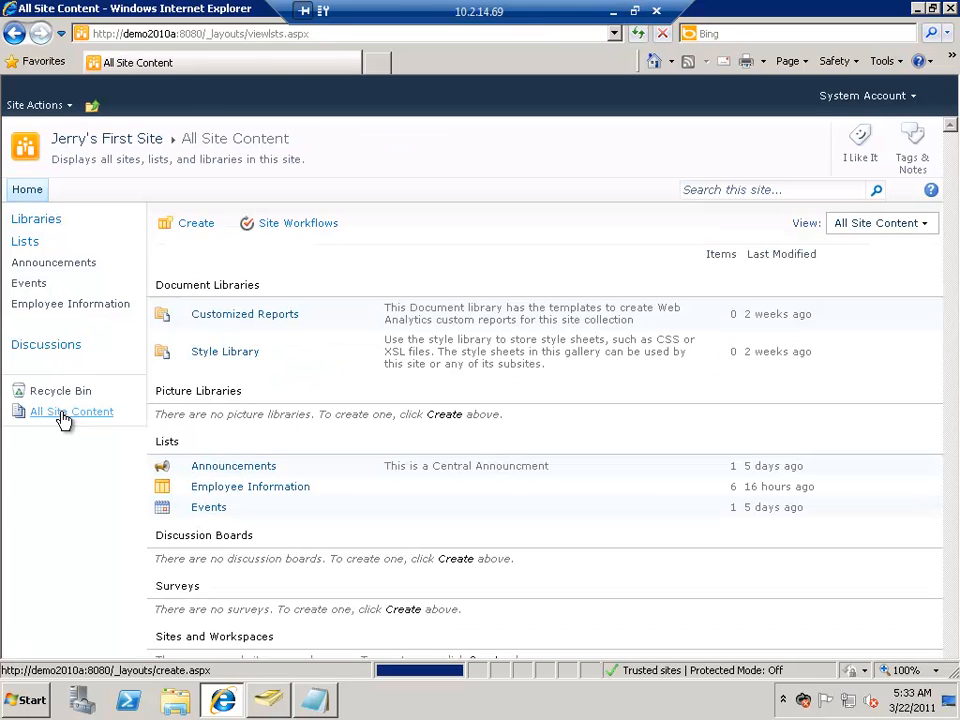
left_click(197, 224)
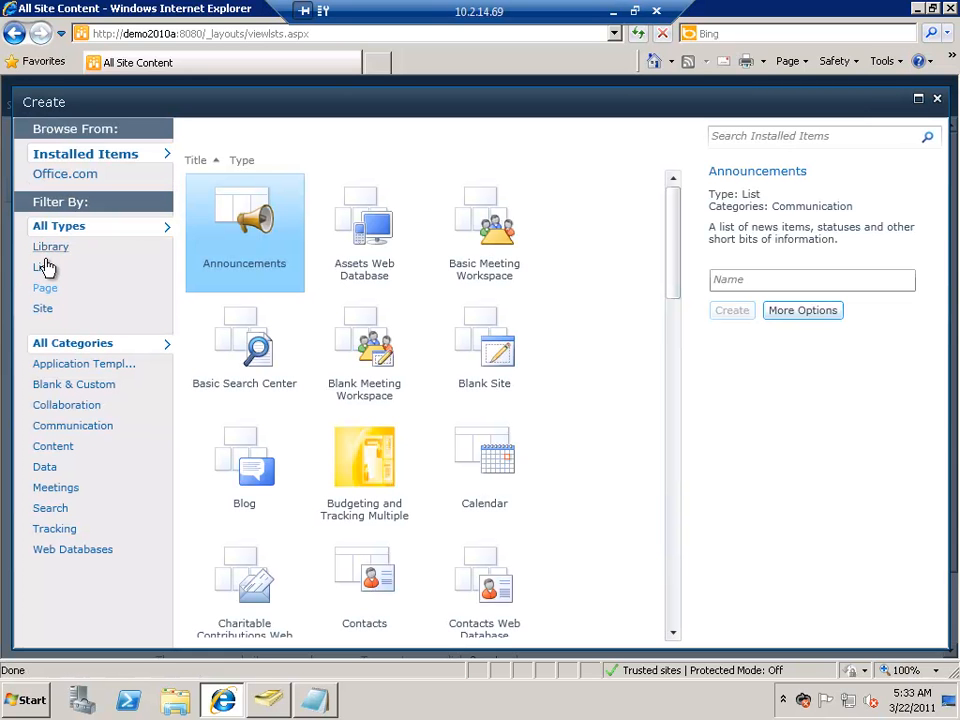
left_click(43, 266)
left_click(43, 268)
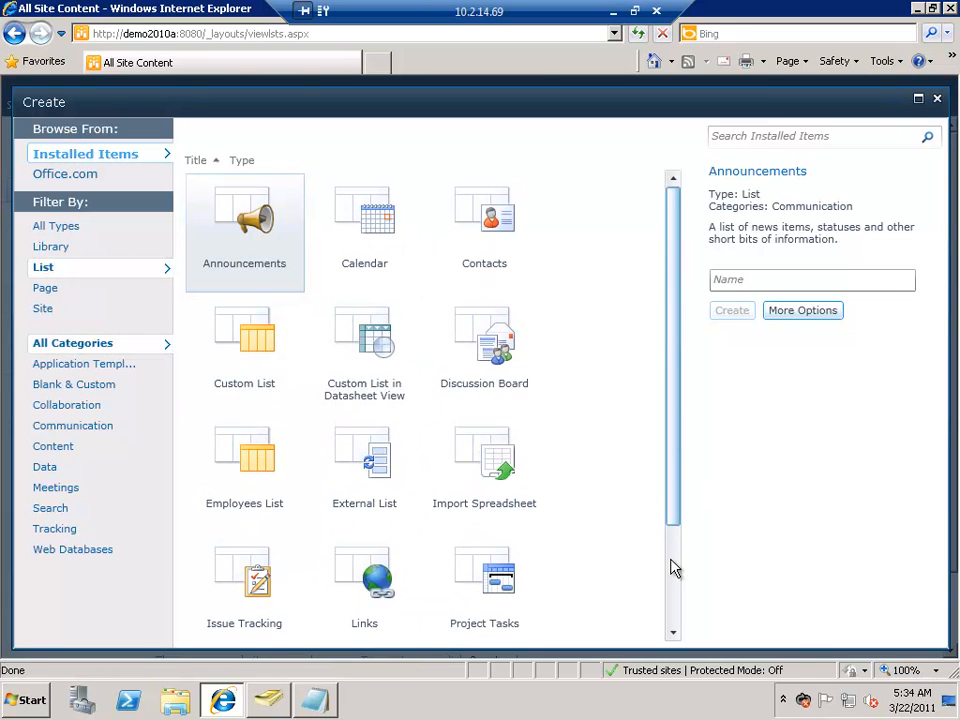
left_click_drag(672, 508, 671, 568)
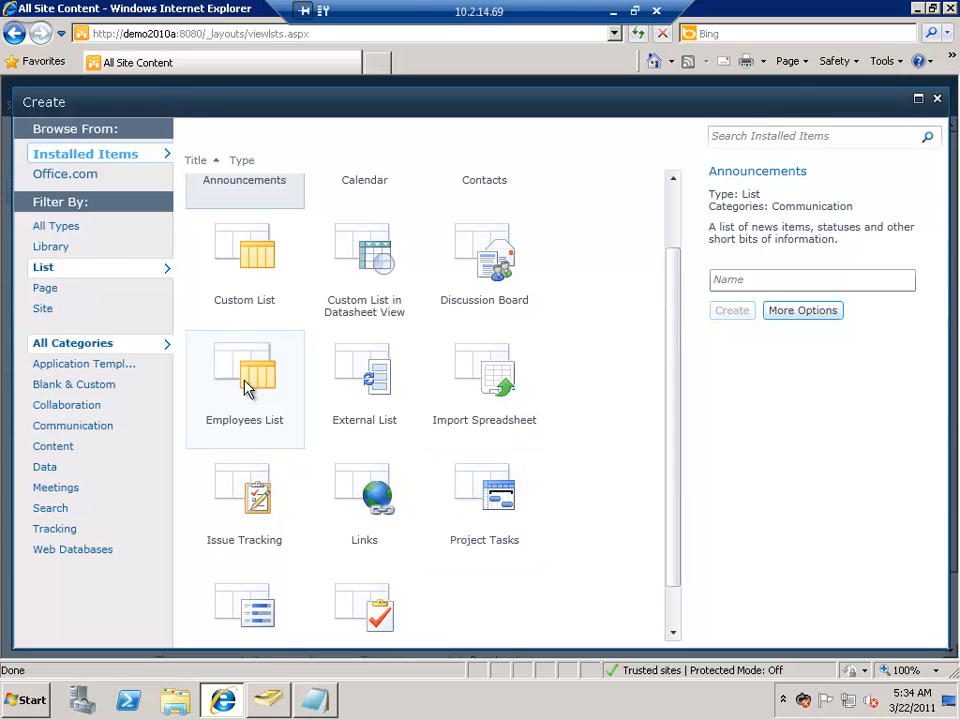
left_click(938, 102)
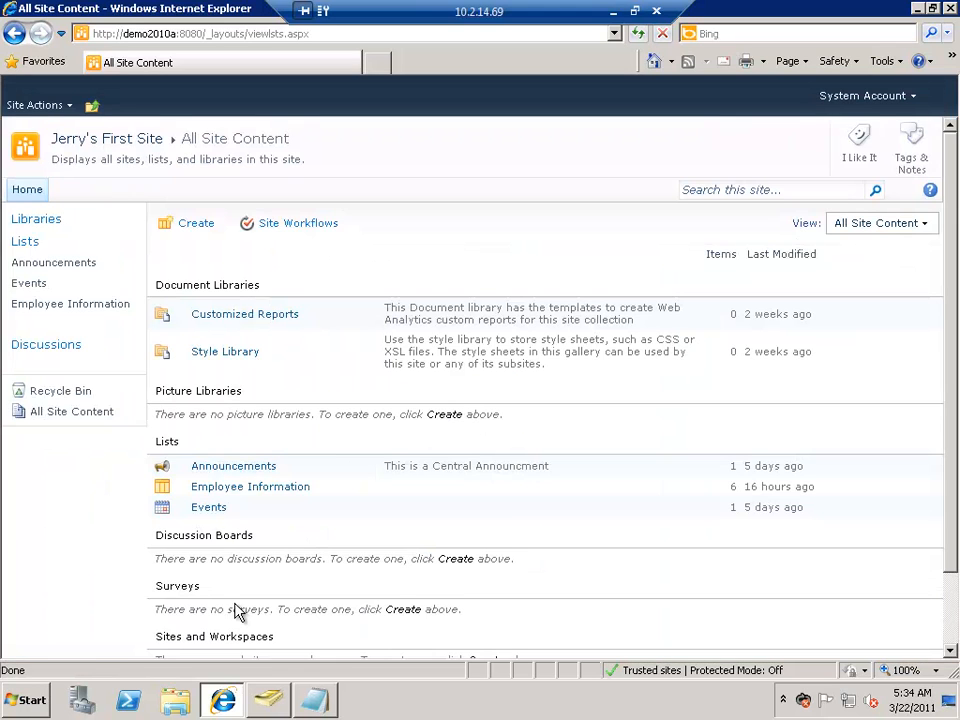
Step: Stop the Employee Information list from inheriting its parent site's permissions
left_click(78, 306)
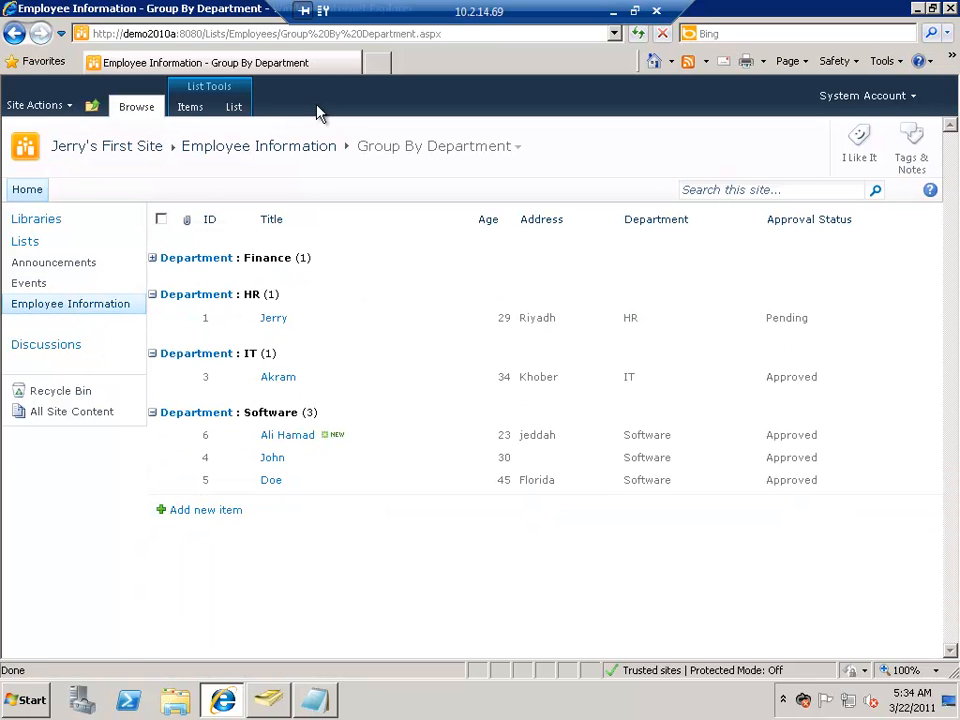
left_click(237, 110)
left_click(881, 157)
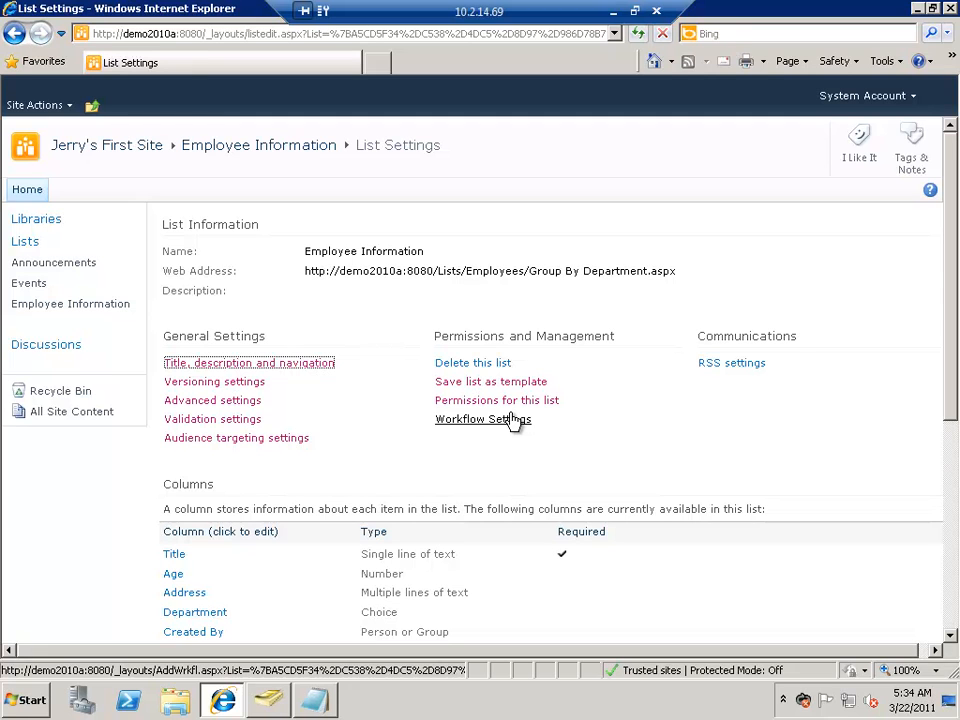
left_click(498, 401)
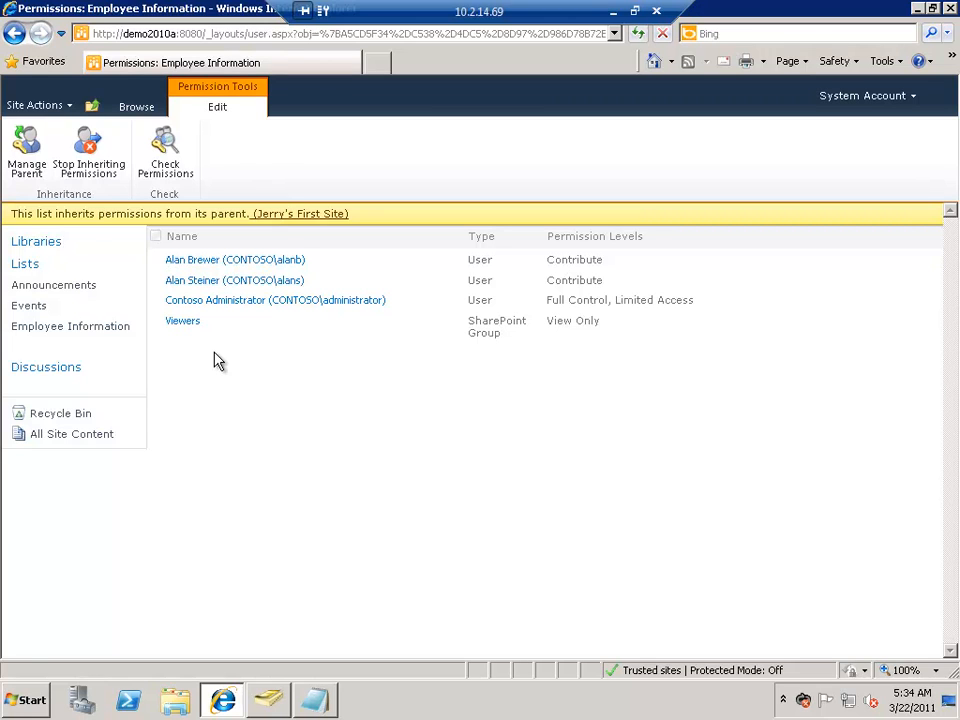
left_click(91, 172)
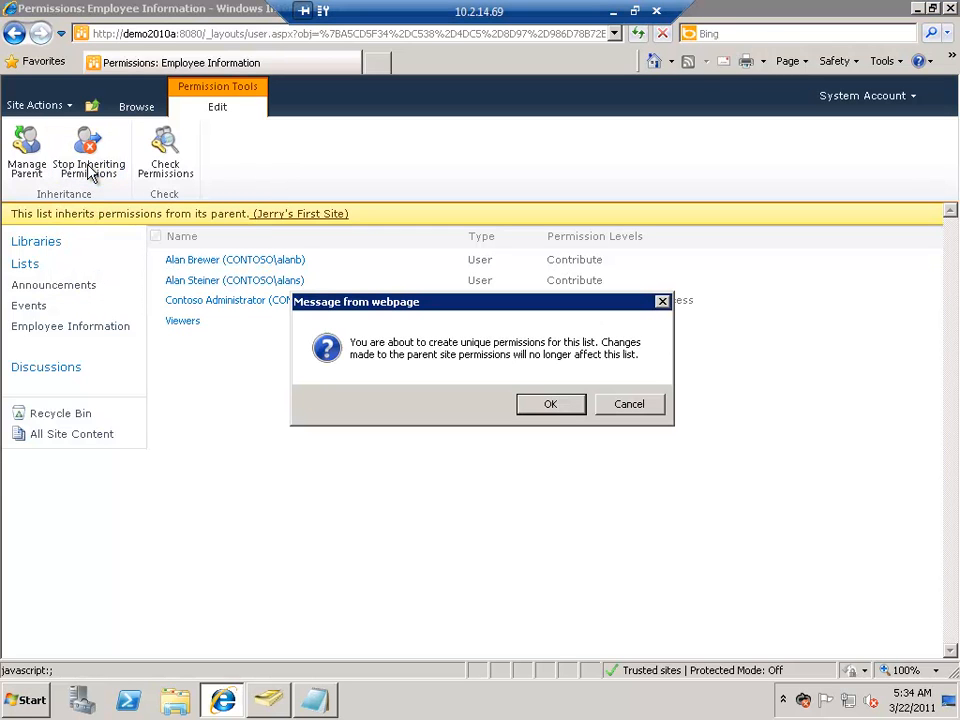
left_click(549, 405)
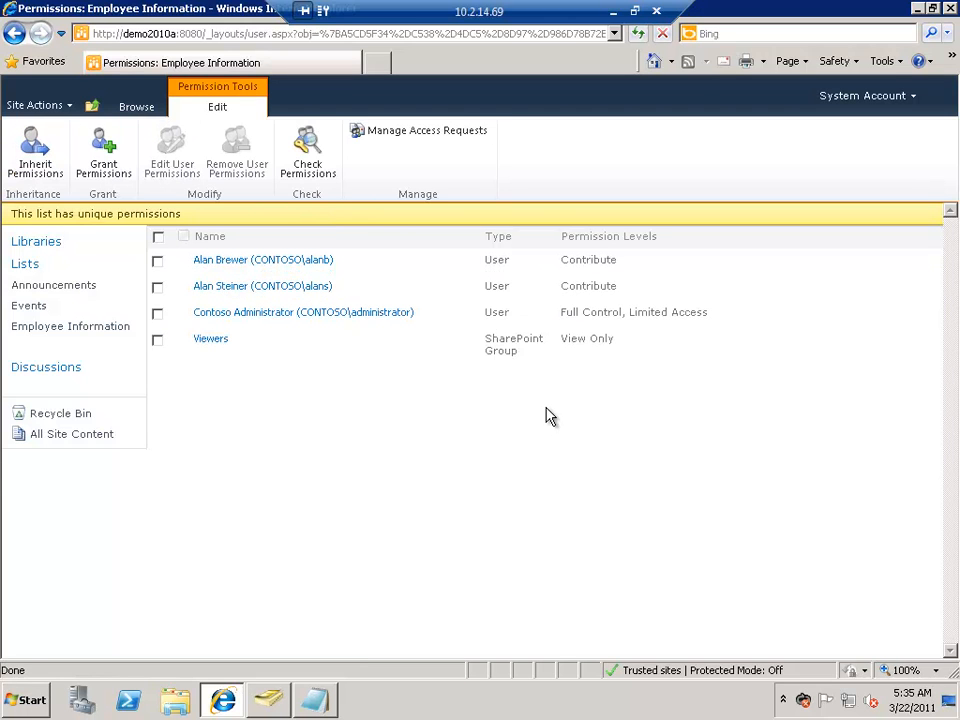
Step: Remove all permissions of the first listed user from the Employee Information list
left_click(158, 262)
left_click(158, 288)
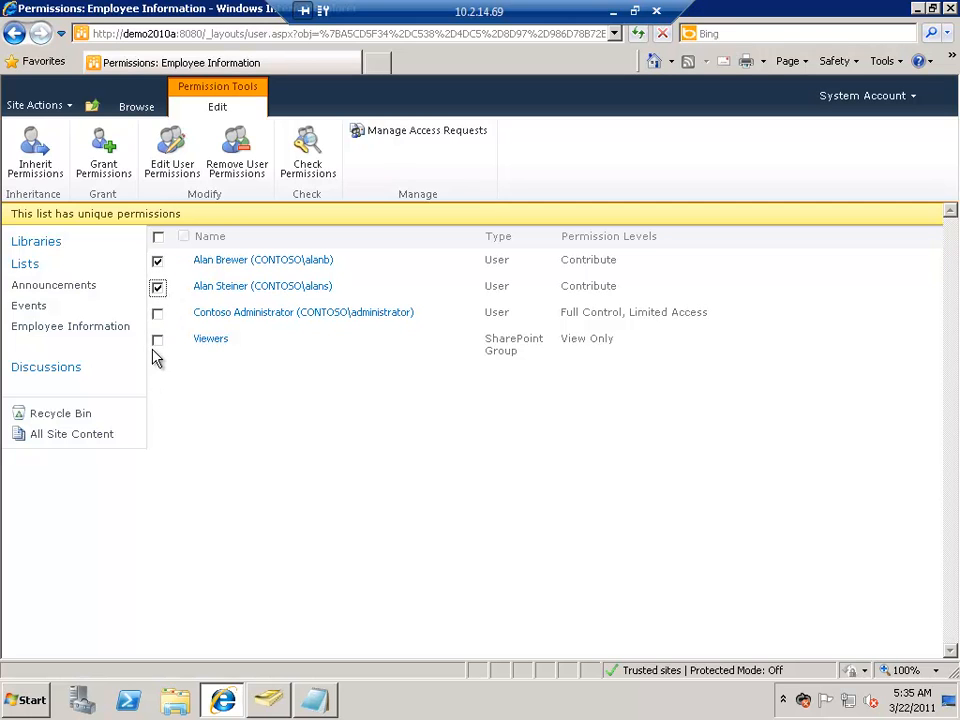
left_click(158, 261)
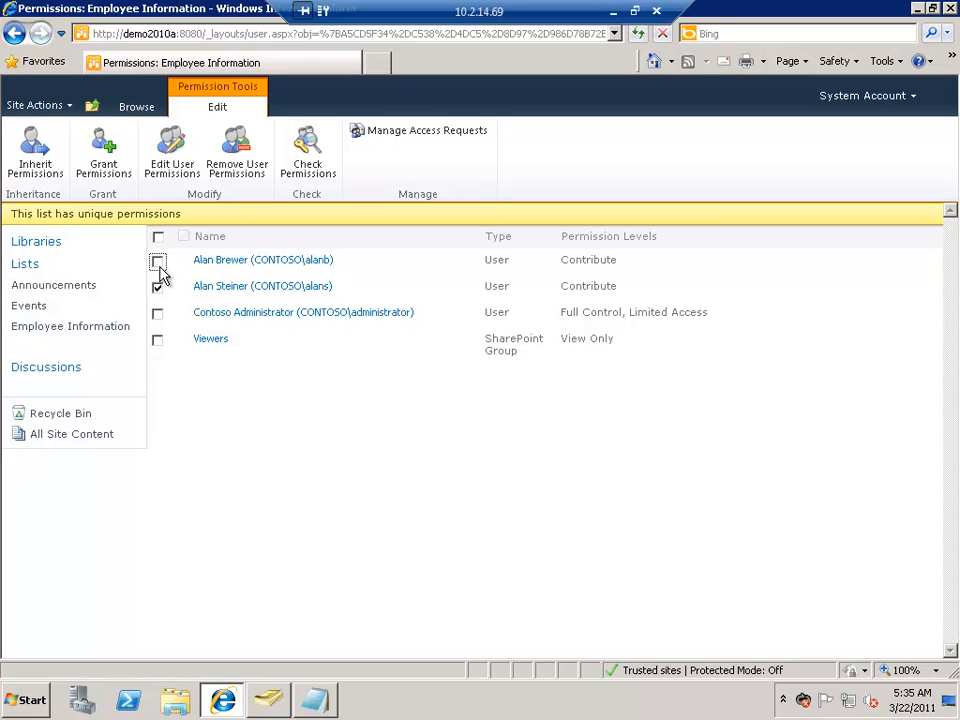
left_click(157, 288)
left_click(158, 263)
left_click(240, 168)
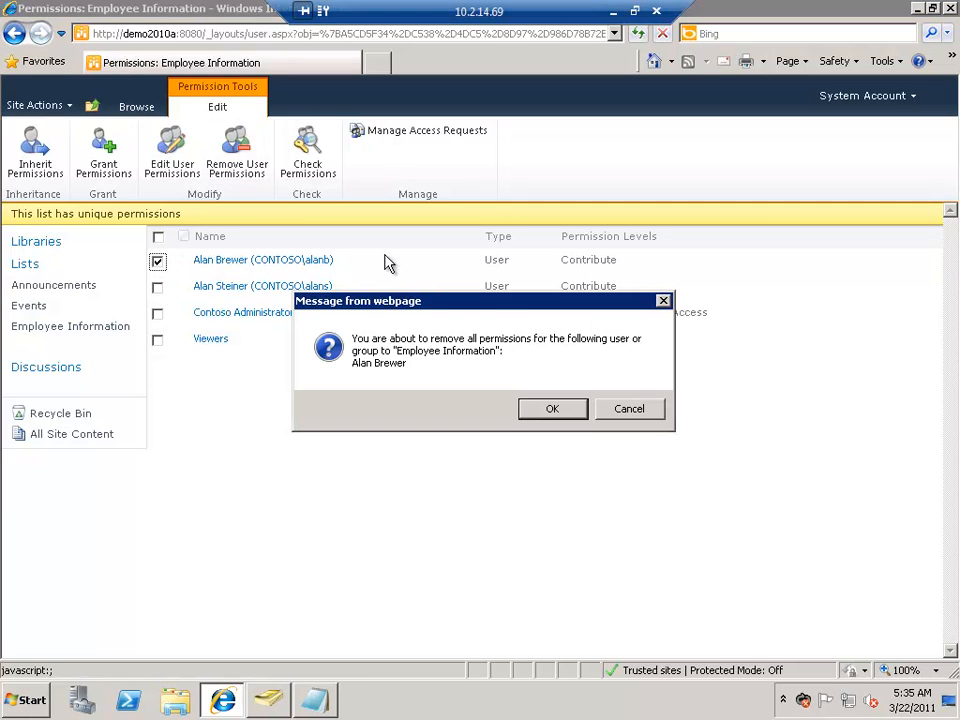
left_click(572, 418)
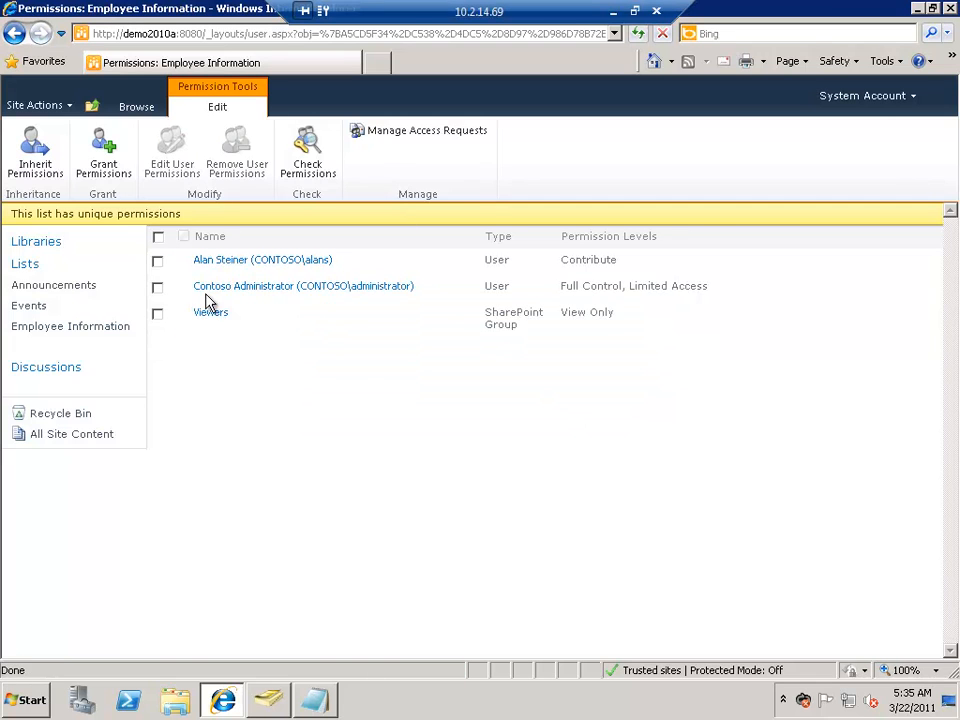
Step: Edit the first listed user's permissions on the Employee Information list, clearing Contribute and granting Read
left_click(158, 262)
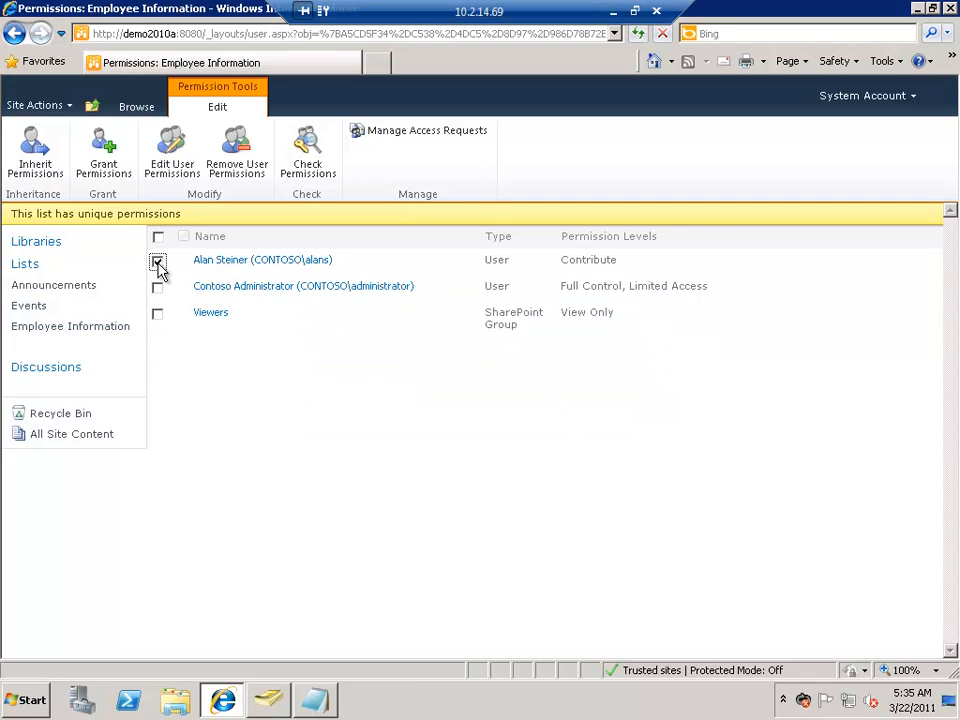
left_click(174, 152)
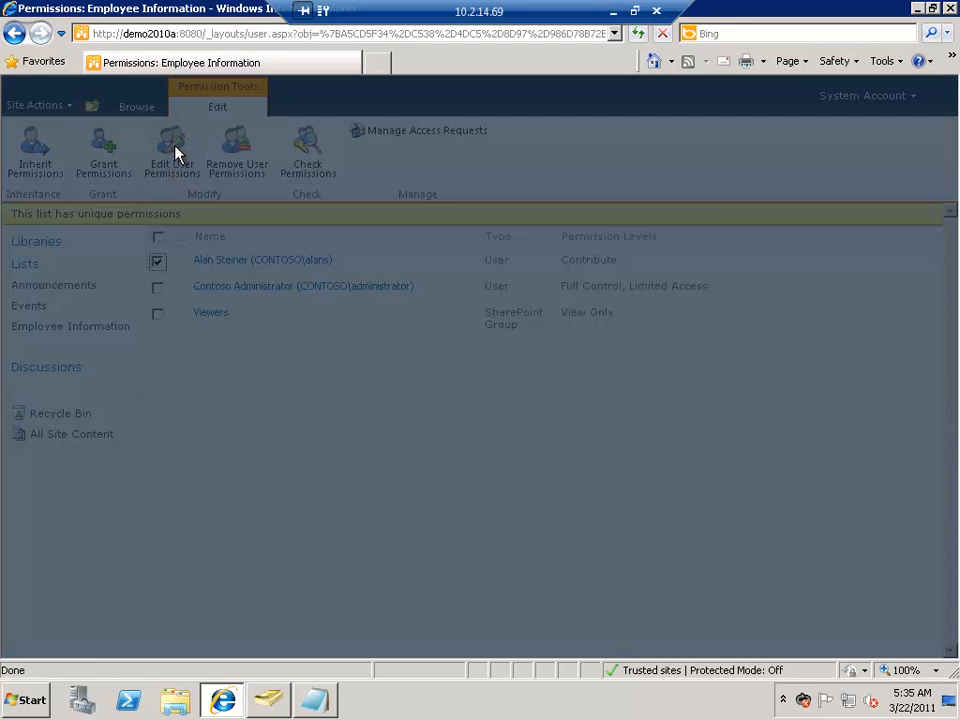
left_click(436, 377)
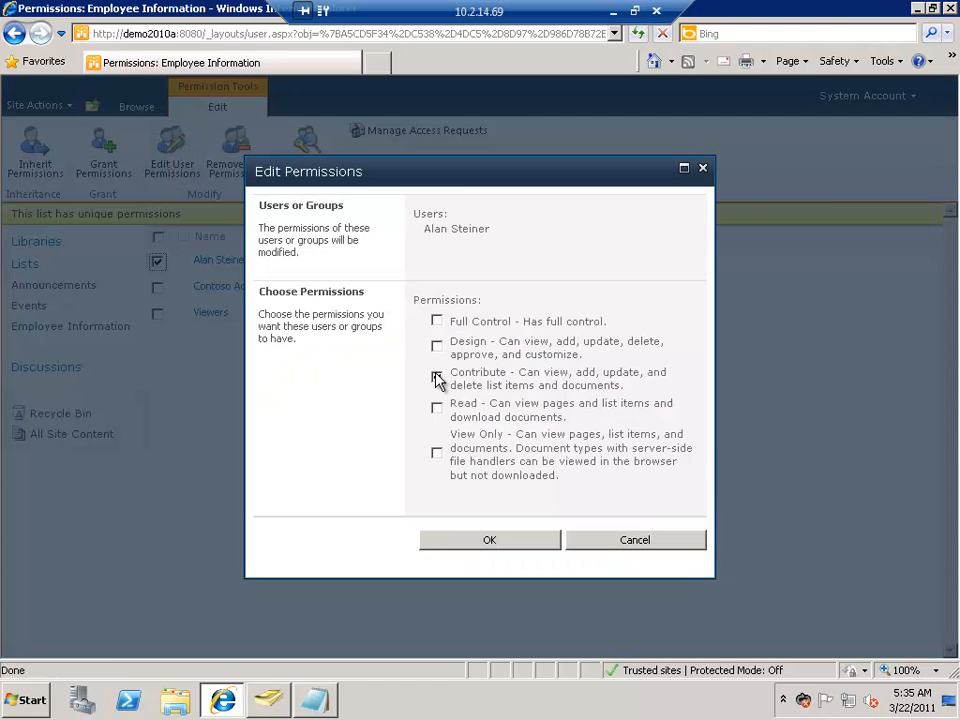
left_click(437, 407)
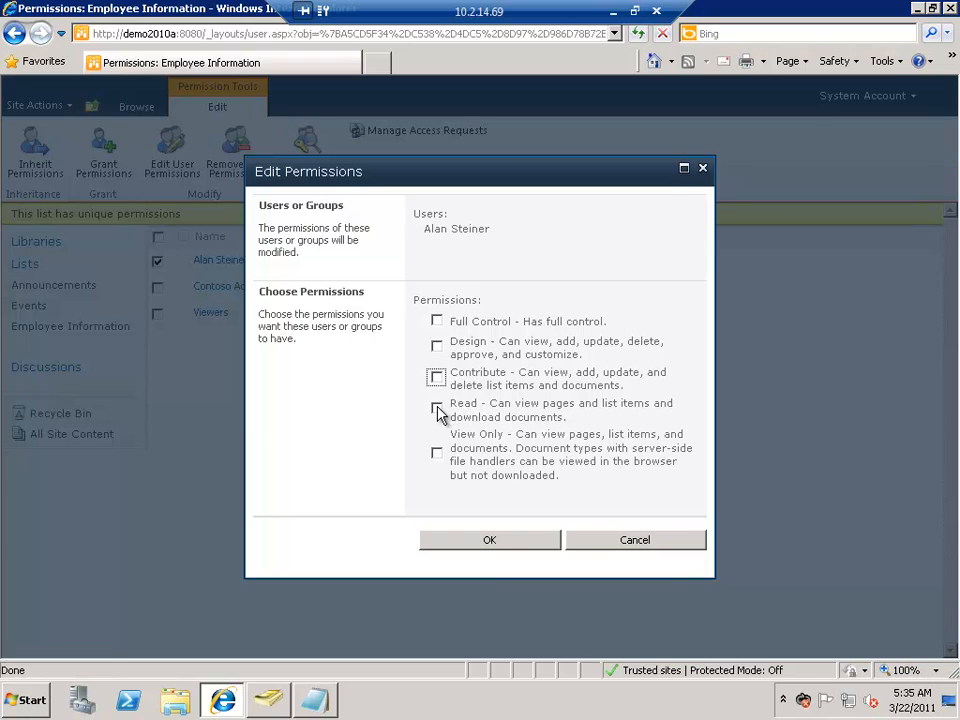
left_click(509, 549)
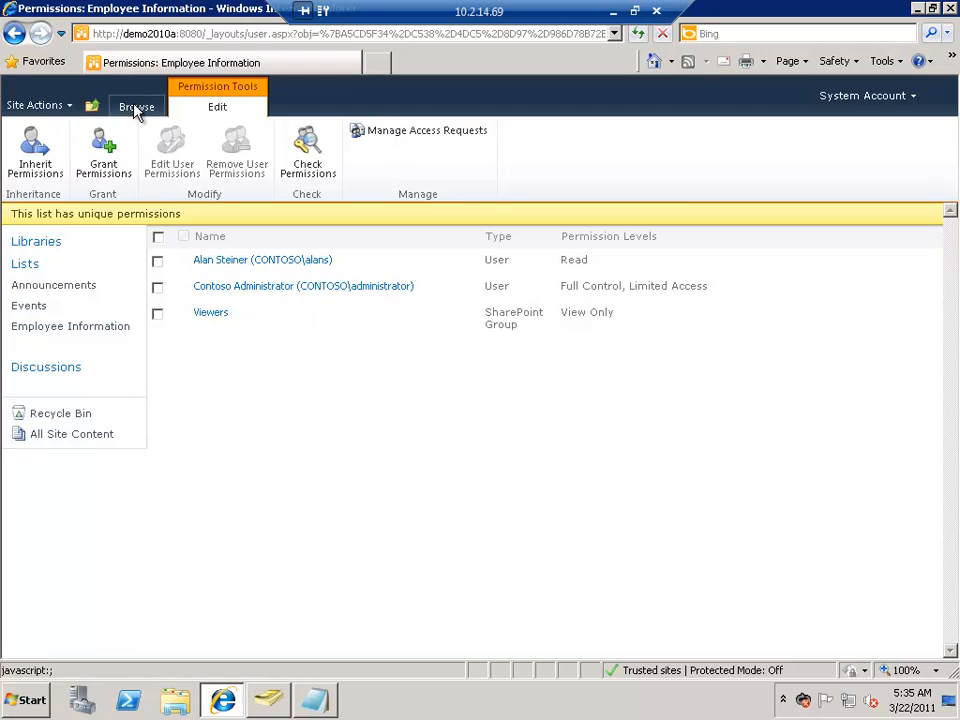
Step: Leave the permissions page and open the Employee Information list
left_click(136, 108)
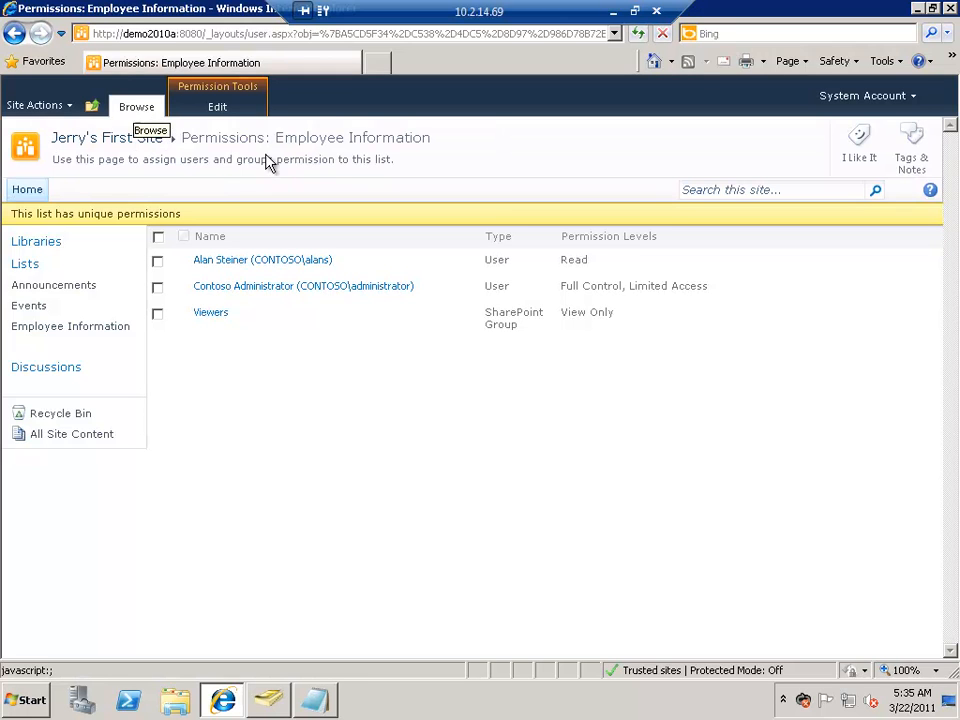
left_click(146, 140)
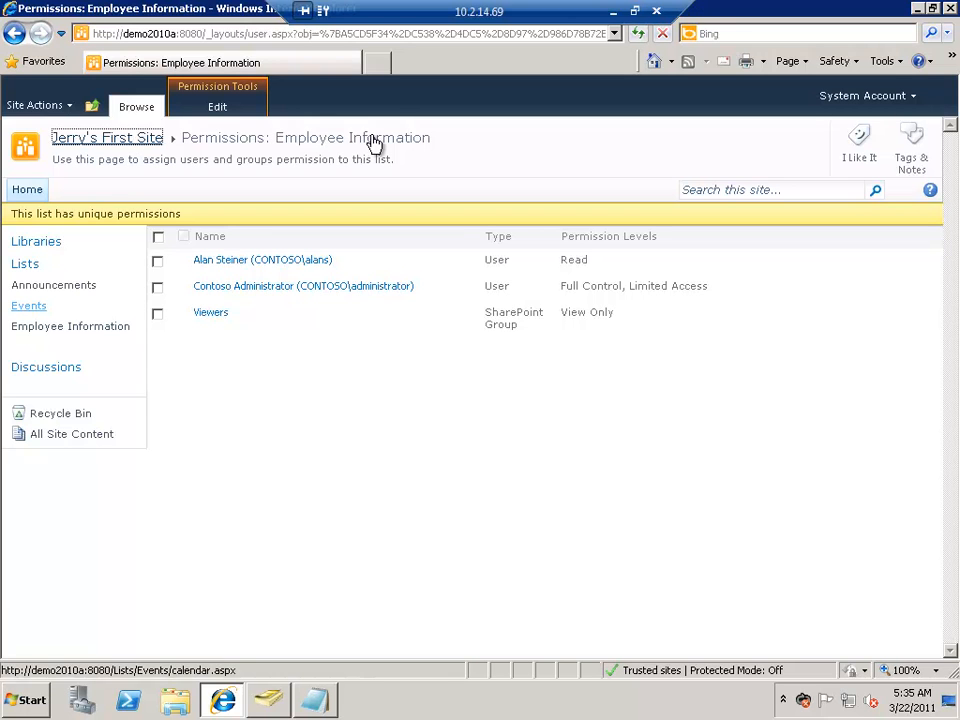
left_click(78, 329)
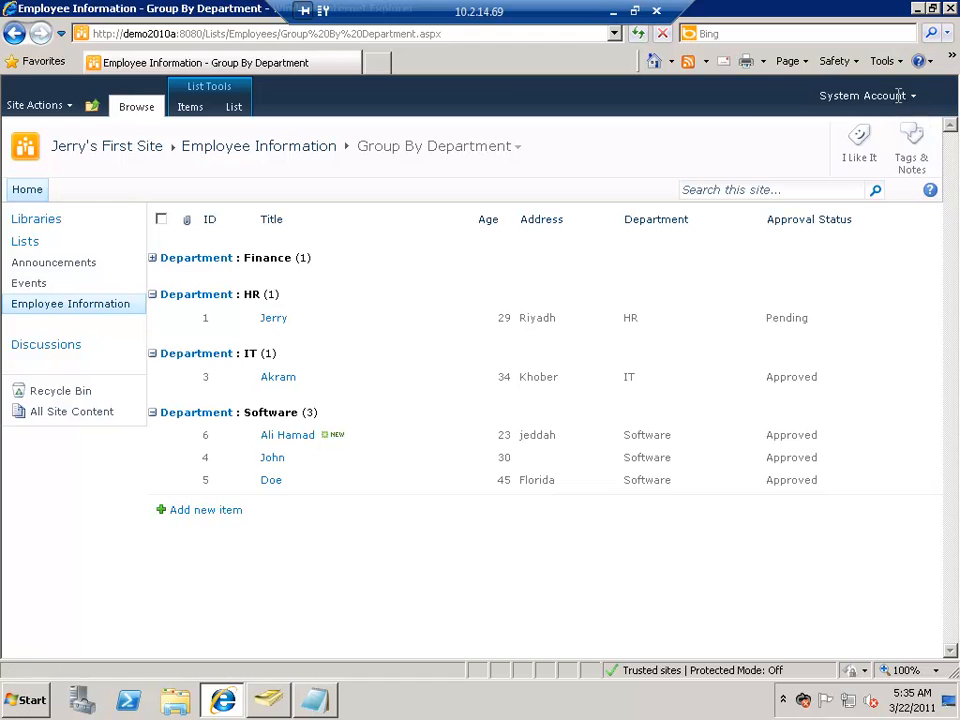
Step: Sign in to the site as the user granted Read access, entering that account's user name and password
left_click(898, 98)
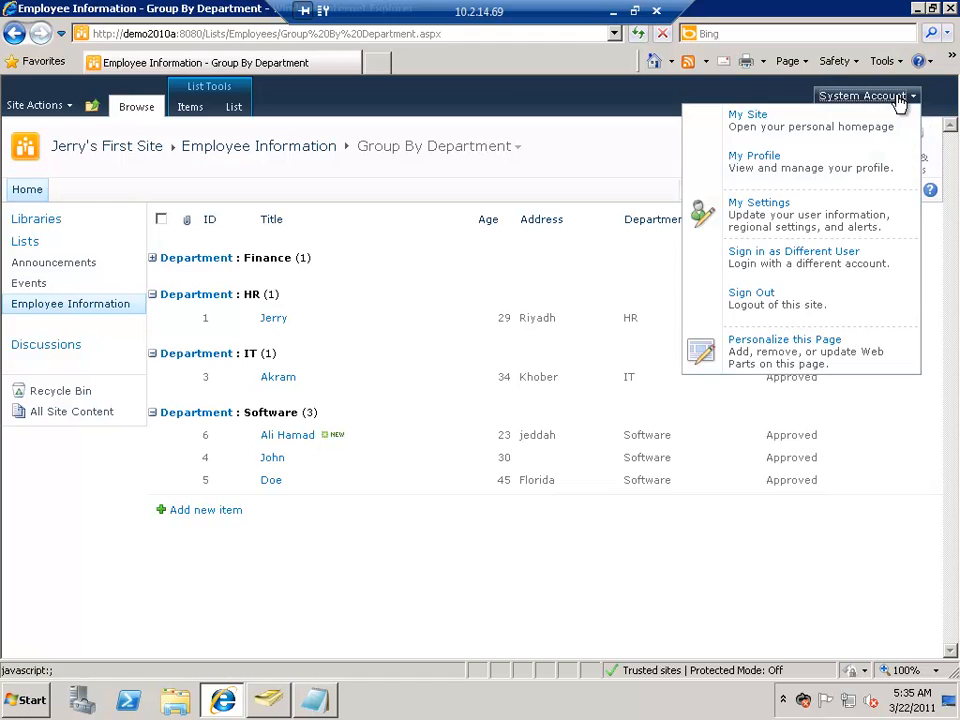
left_click(779, 265)
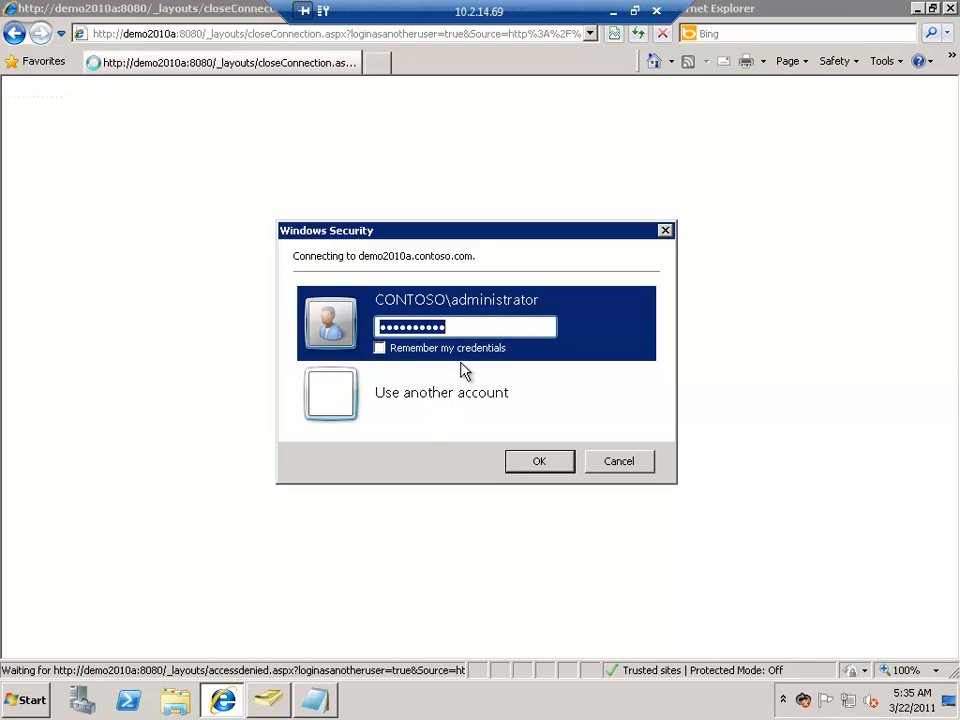
left_click(448, 384)
type("alans")
key("Tab")
type("•••••••••")
key("Return")
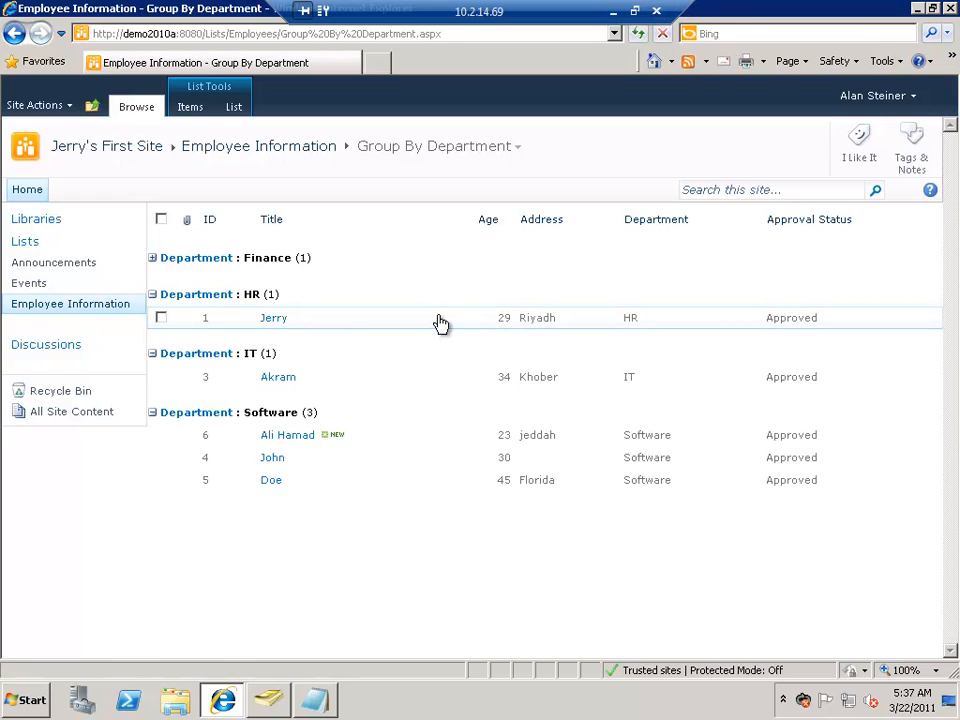
Step: Check which actions this user has on the HR department's item and which item commands are available
left_click(438, 320)
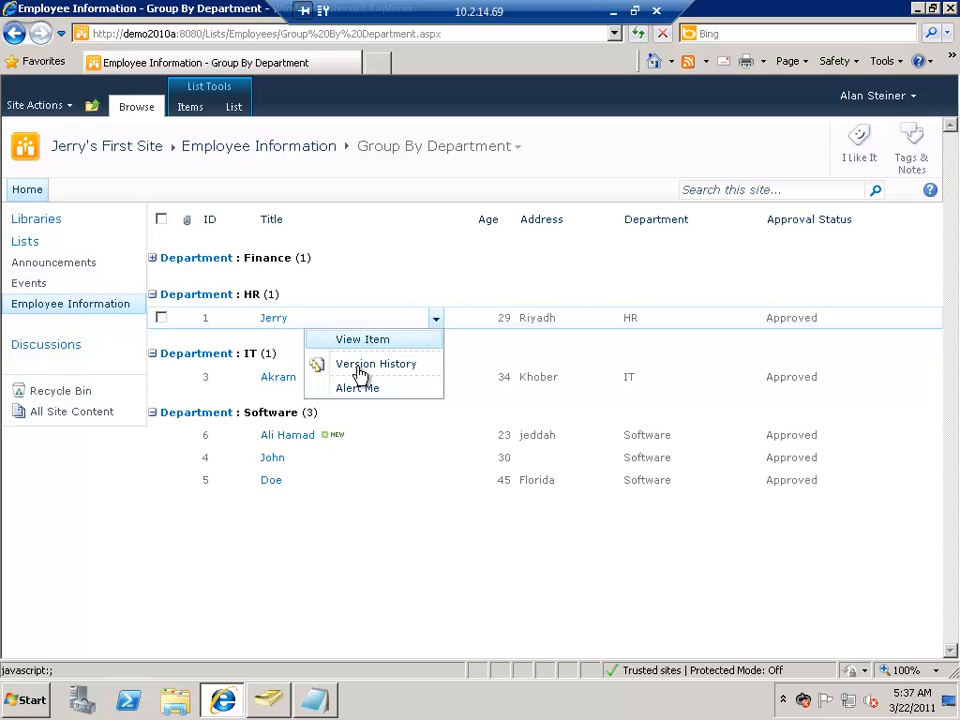
left_click(190, 108)
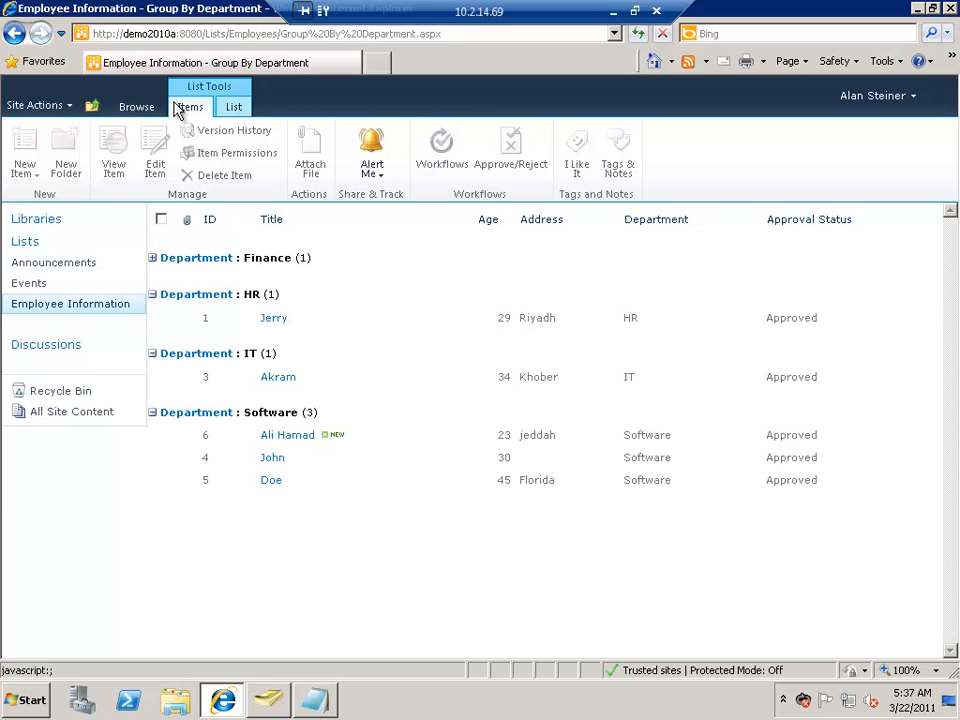
Step: Sign in as the user whose list permissions were removed, entering that account's user name and password
left_click(885, 97)
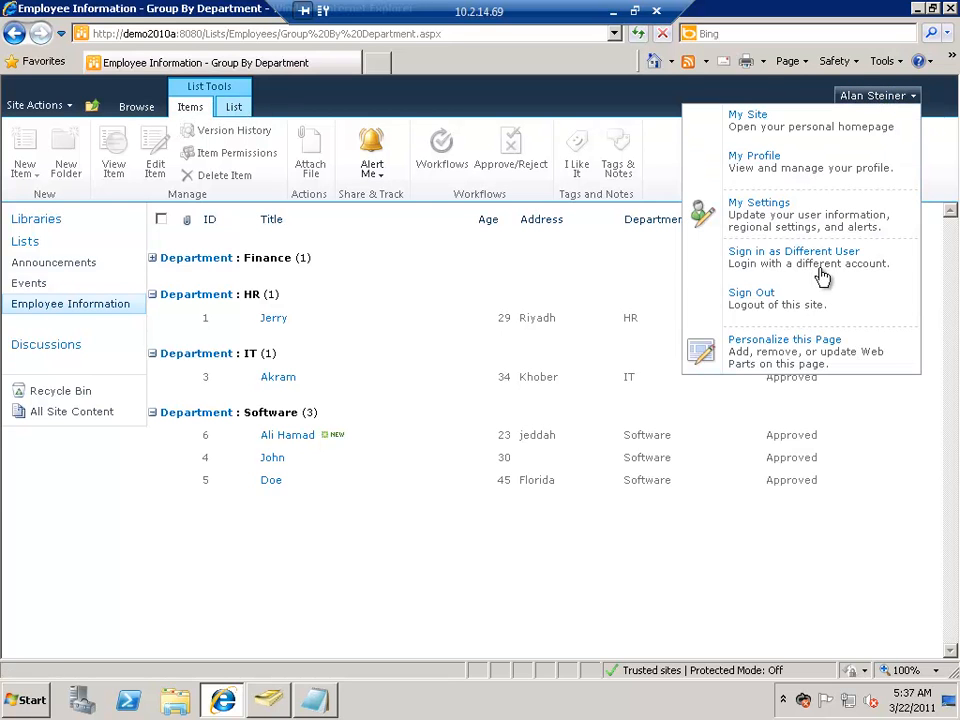
left_click(816, 268)
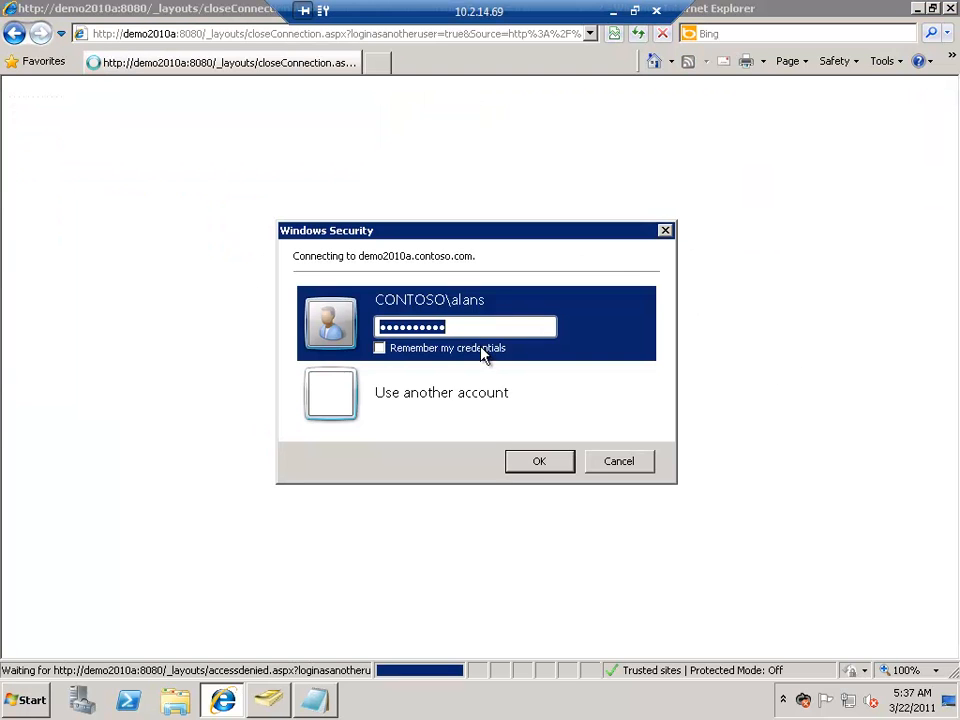
left_click(452, 400)
type("ala")
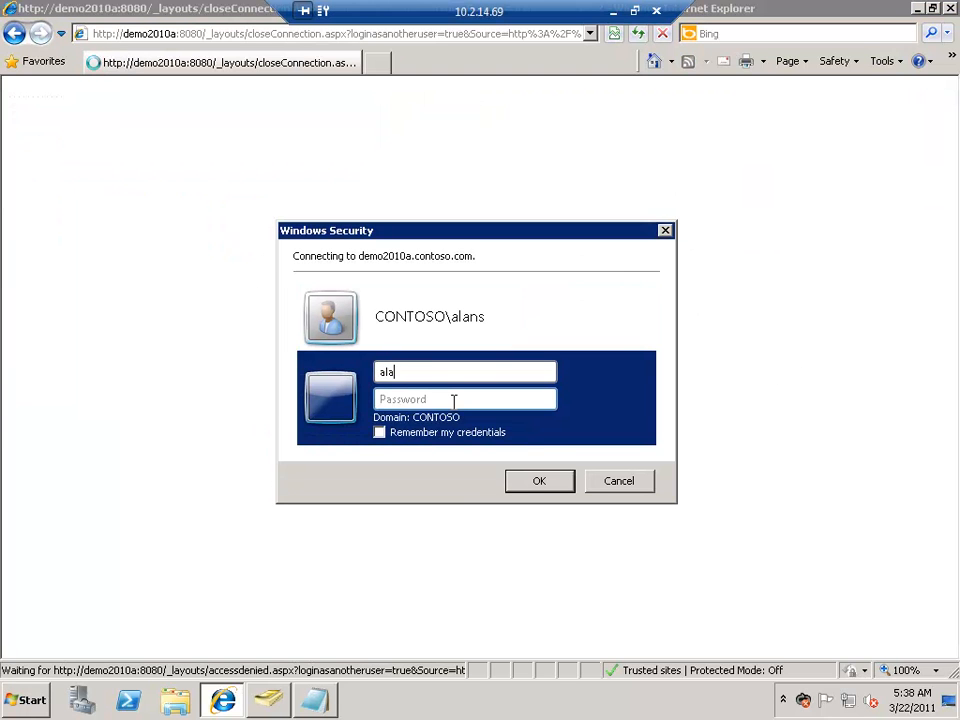
type("nb")
key("Tab")
type("pass@word1")
key("Return")
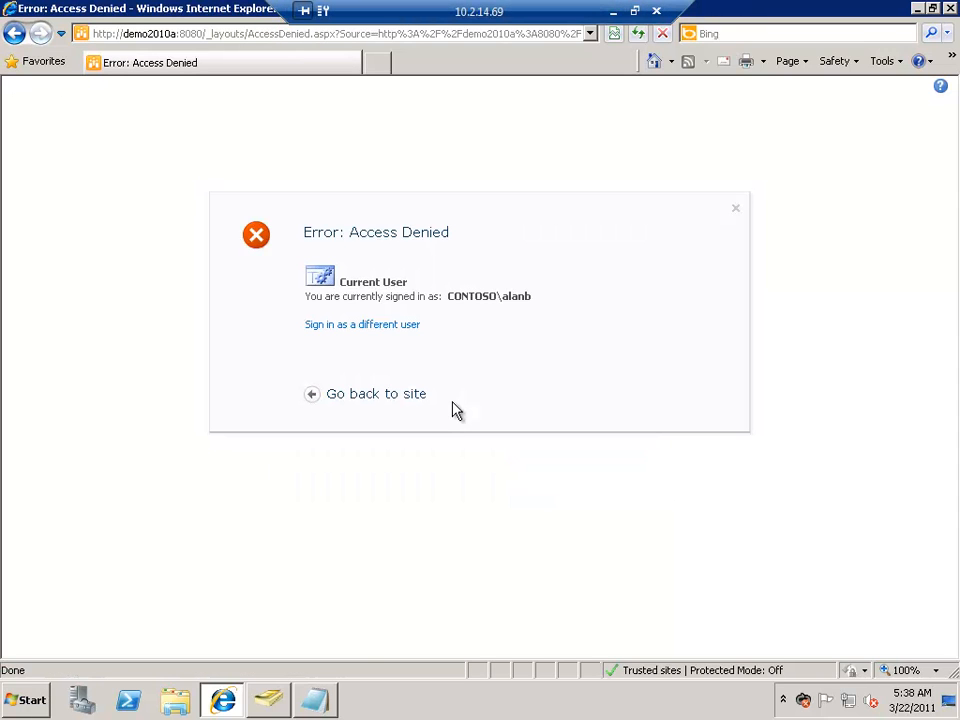
Step: Go back to the site and look through all site content for the Employee Information list
left_click(405, 397)
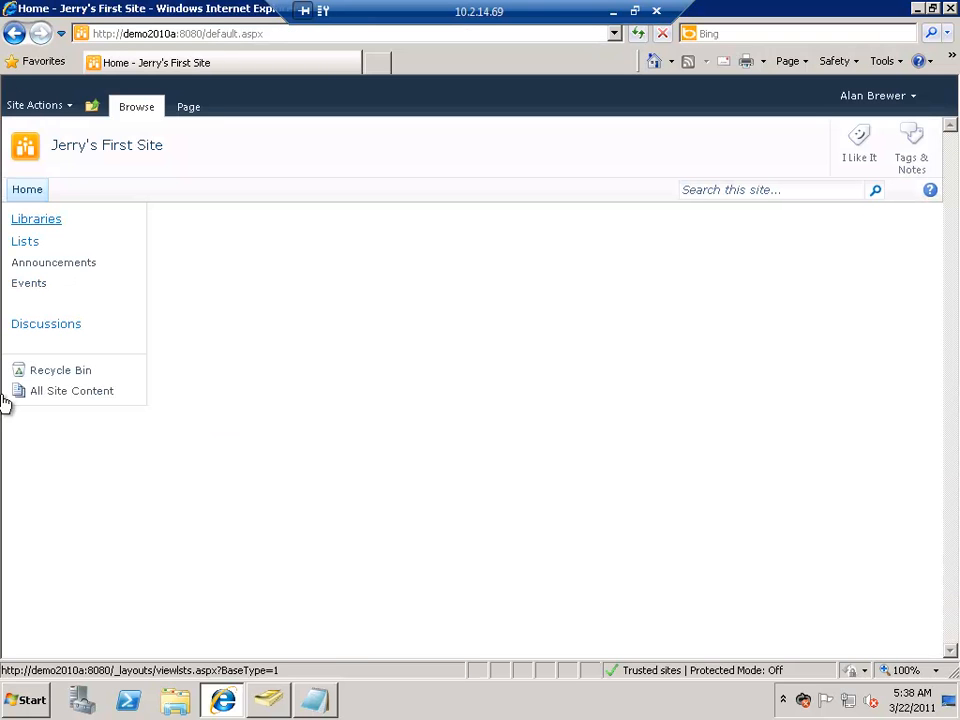
left_click(79, 393)
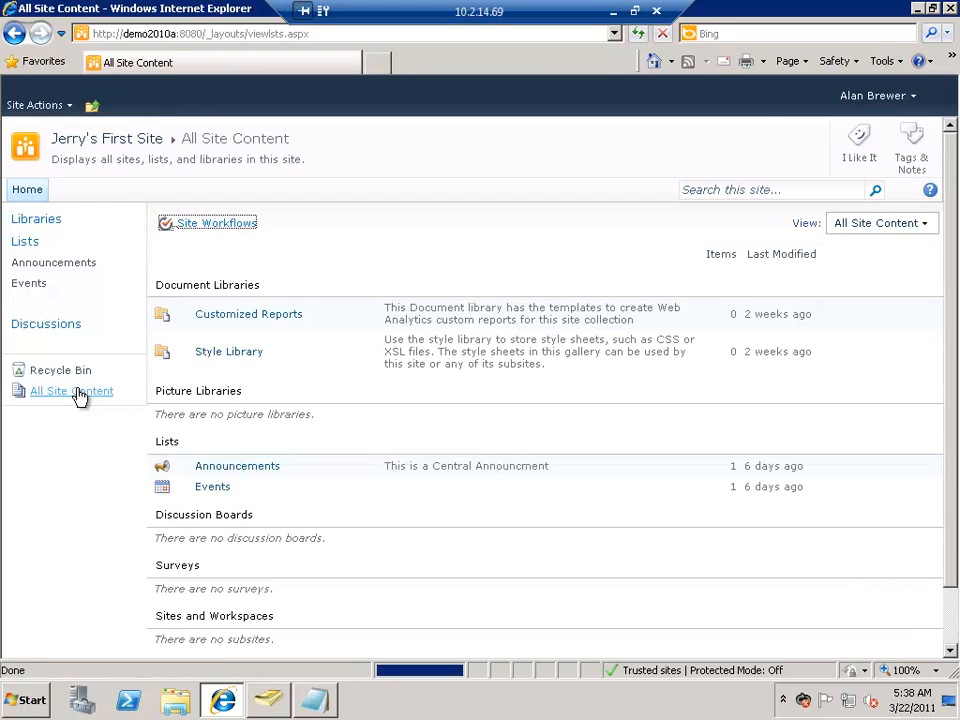
scroll(190, 450, "down", 2)
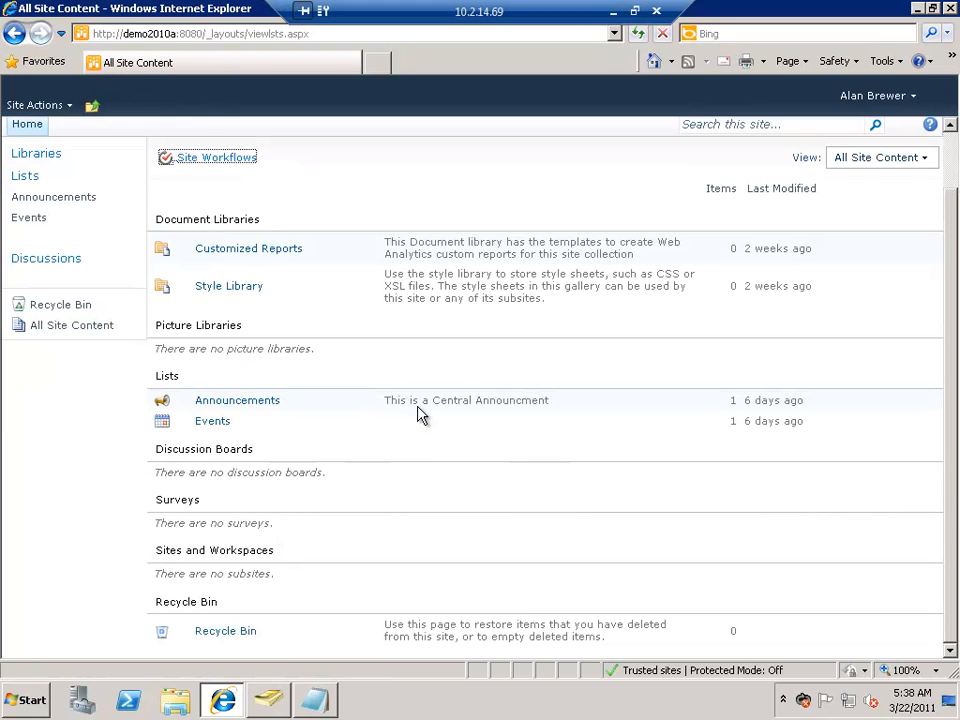
scroll(420, 414, "up", 2)
Step: Switch back to the System Account and open the settings of the Employee Information list
left_click(897, 99)
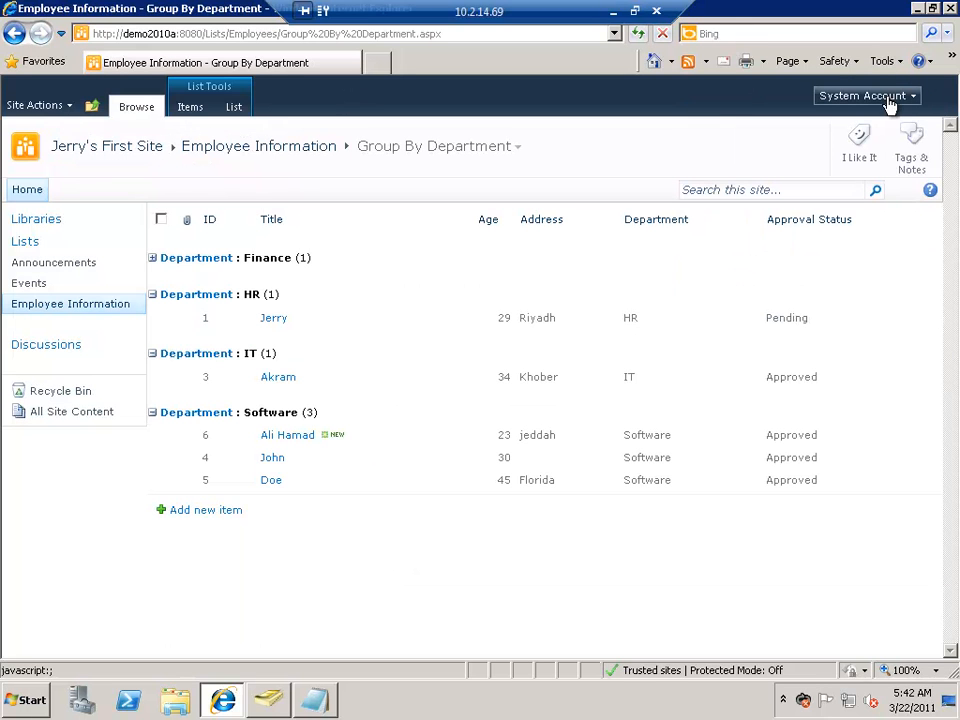
left_click(231, 108)
left_click(875, 160)
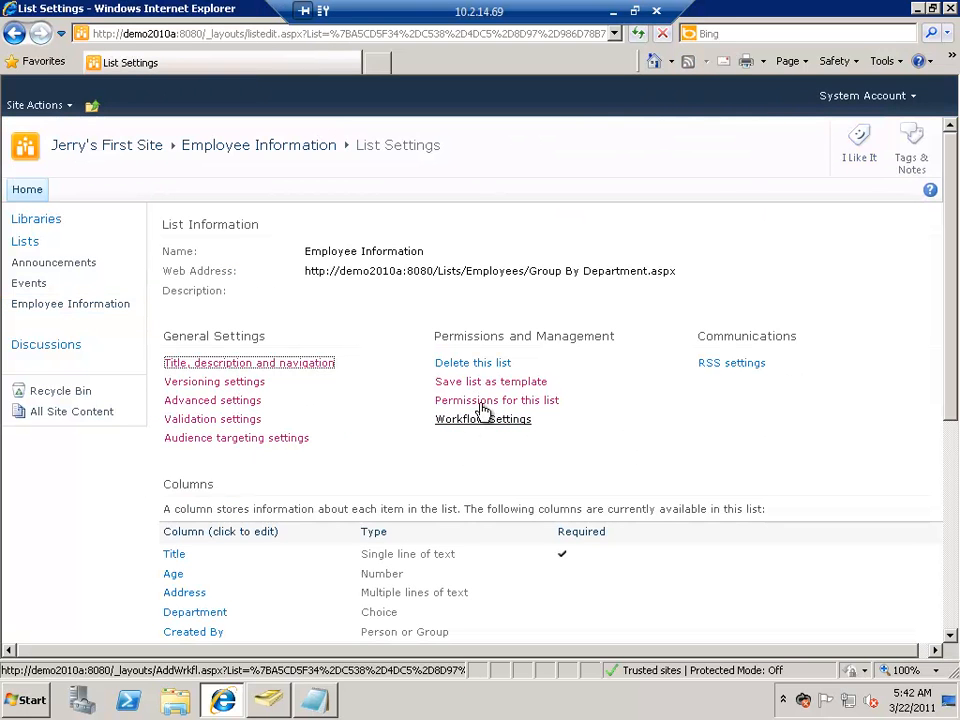
Step: Start adding a workflow based on the Approval - SharePoint 2010 template, named Employee Approval Workflow
left_click(484, 421)
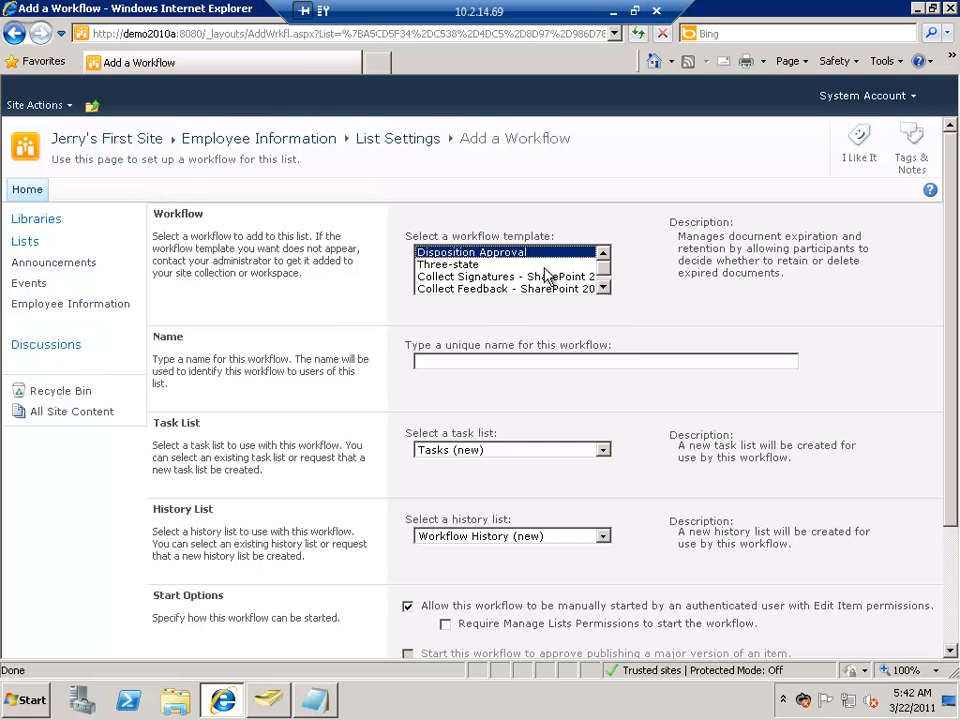
left_click(604, 289)
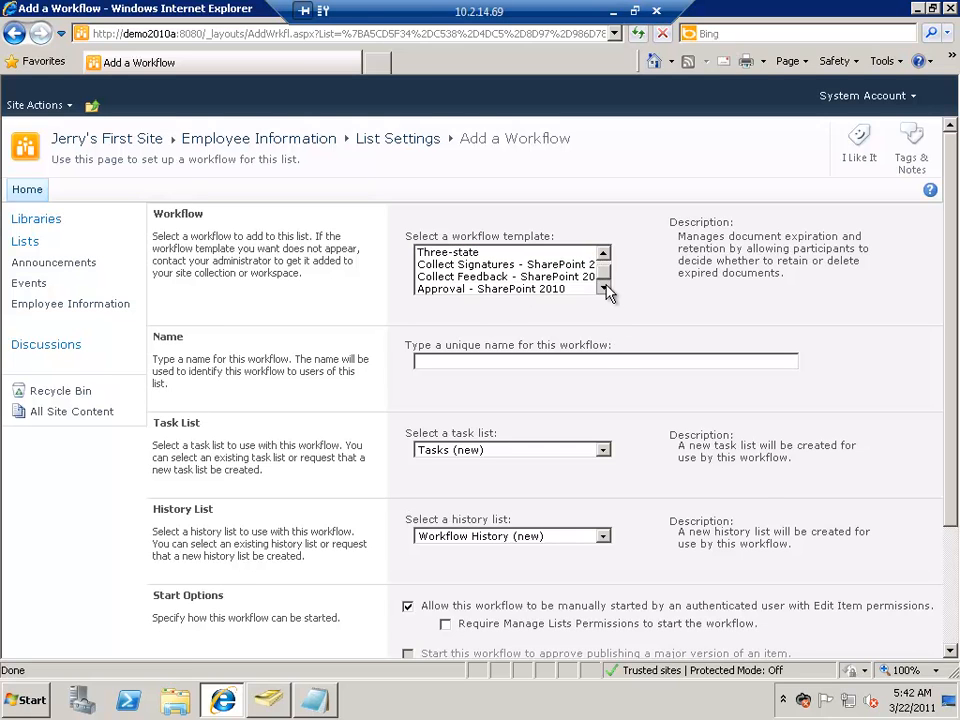
left_click(536, 290)
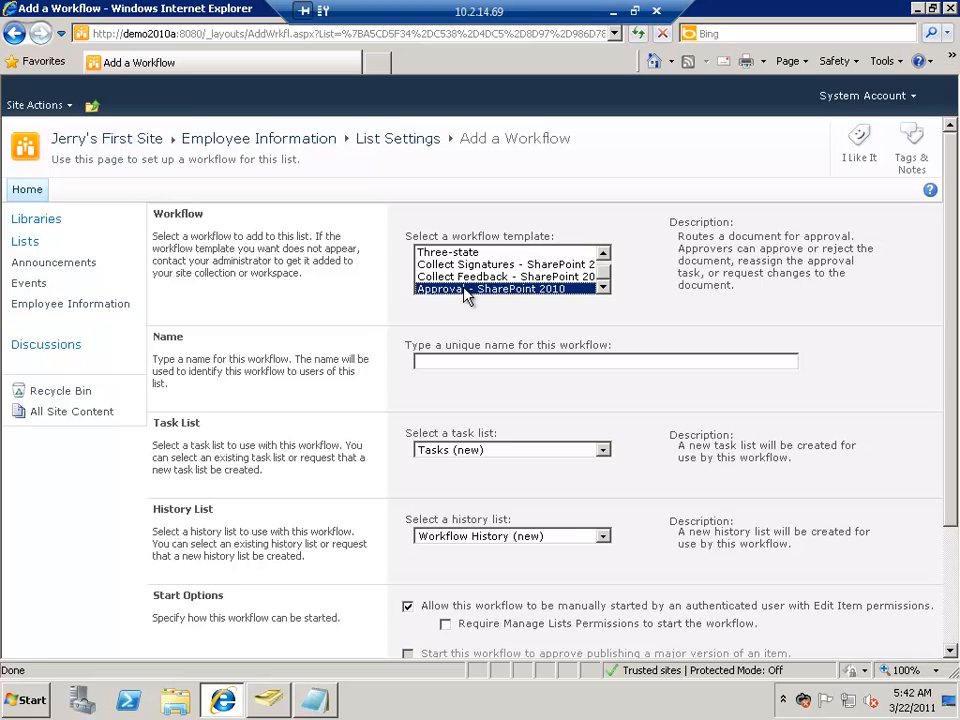
left_click(483, 362)
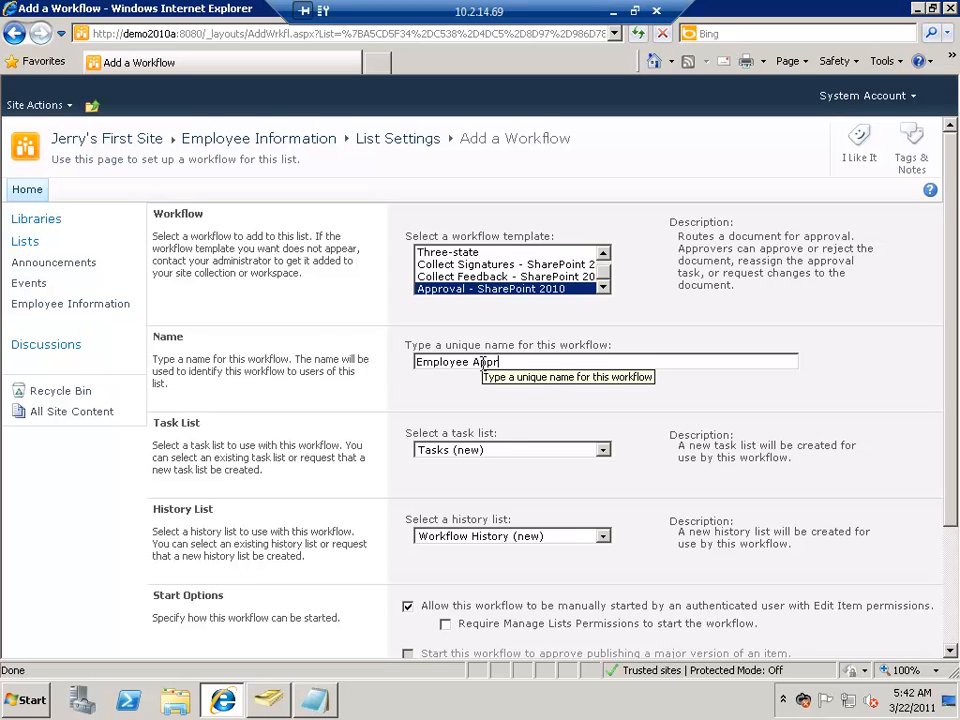
type("Employee Approval Workflow")
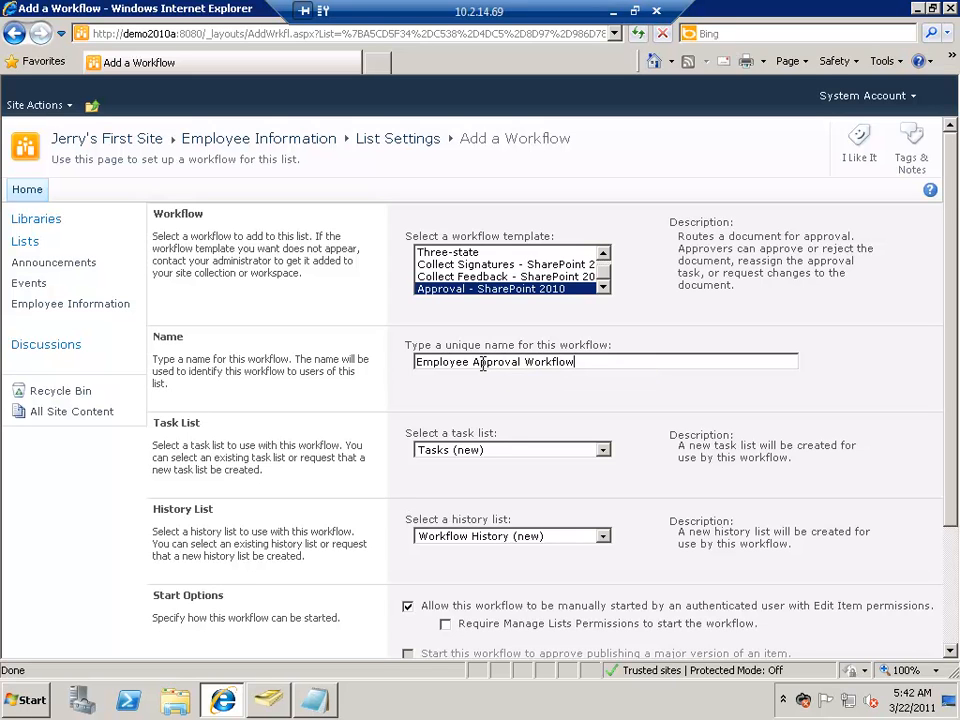
Step: Keep Workflow History (new) as the history list, make the workflow start when items are created or changed, and continue to its approval form
left_click(955, 573)
scroll(478, 439, "down", 3)
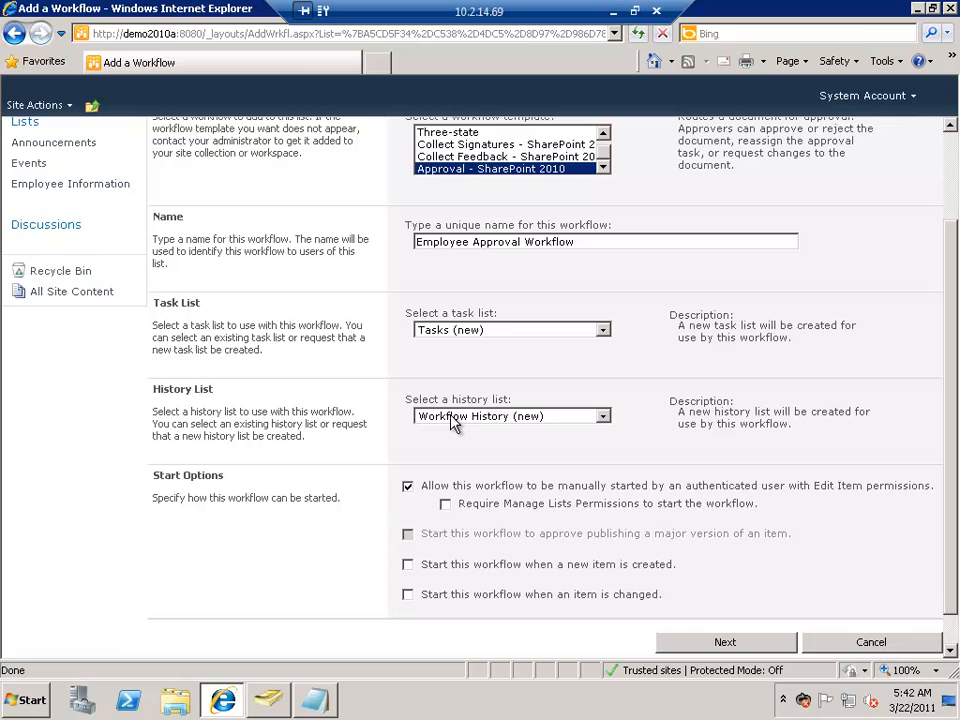
left_click(481, 417)
left_click(481, 417)
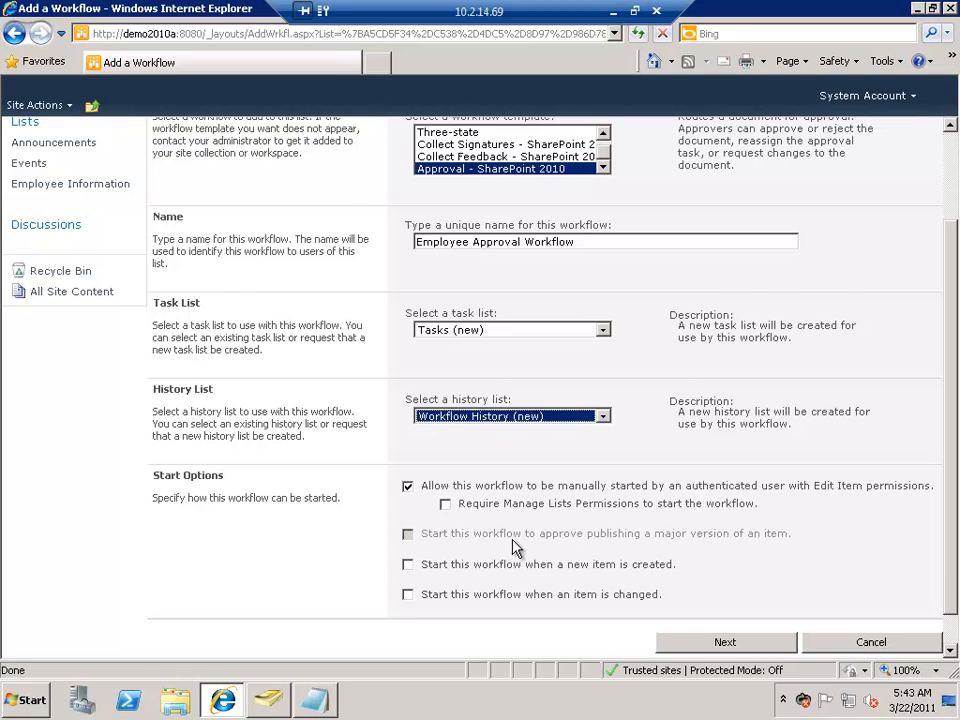
scroll(515, 548, "down", 1)
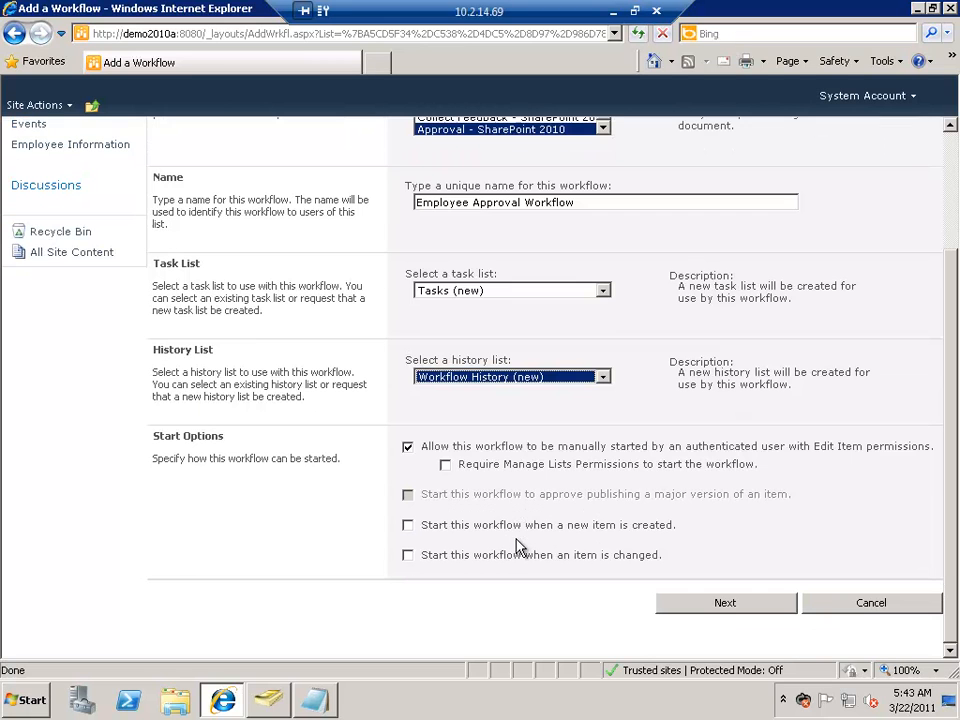
left_click(409, 527)
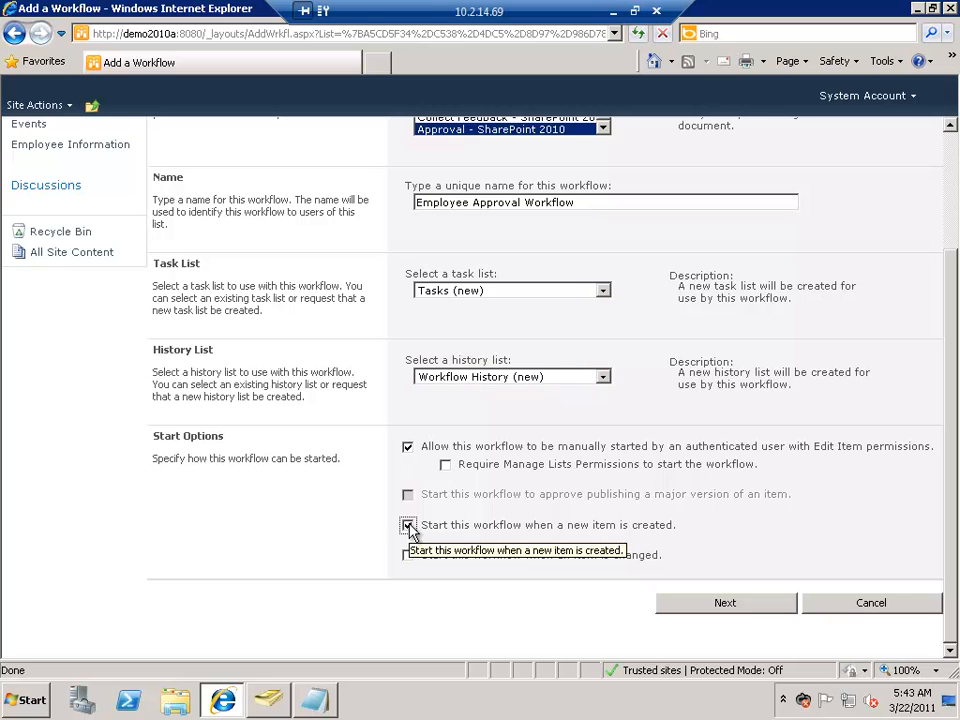
left_click(407, 556)
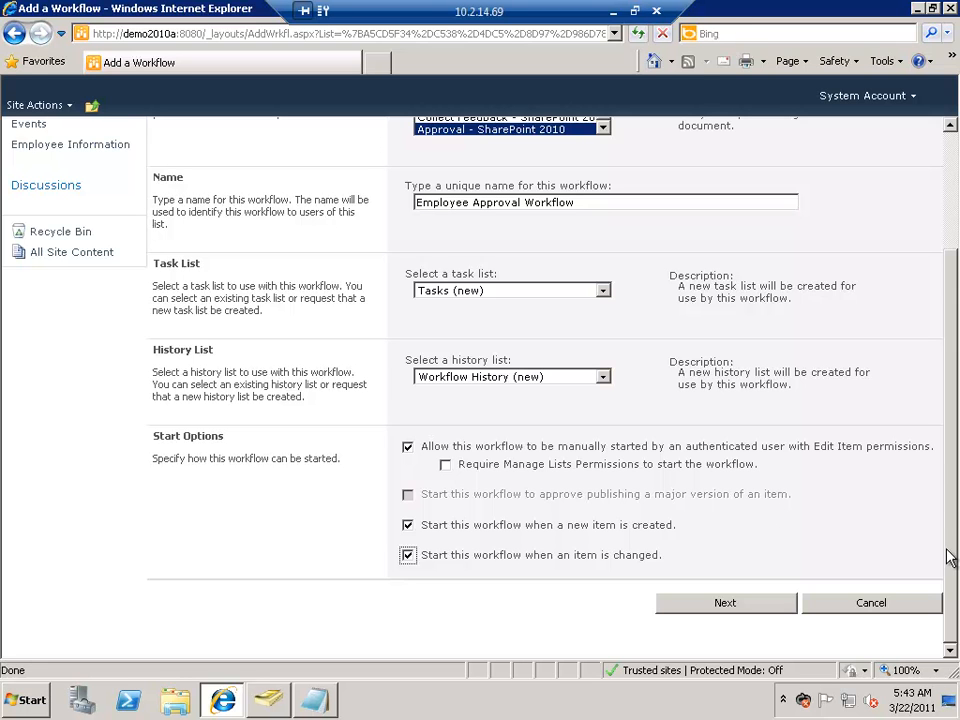
scroll(944, 463, "up", 3)
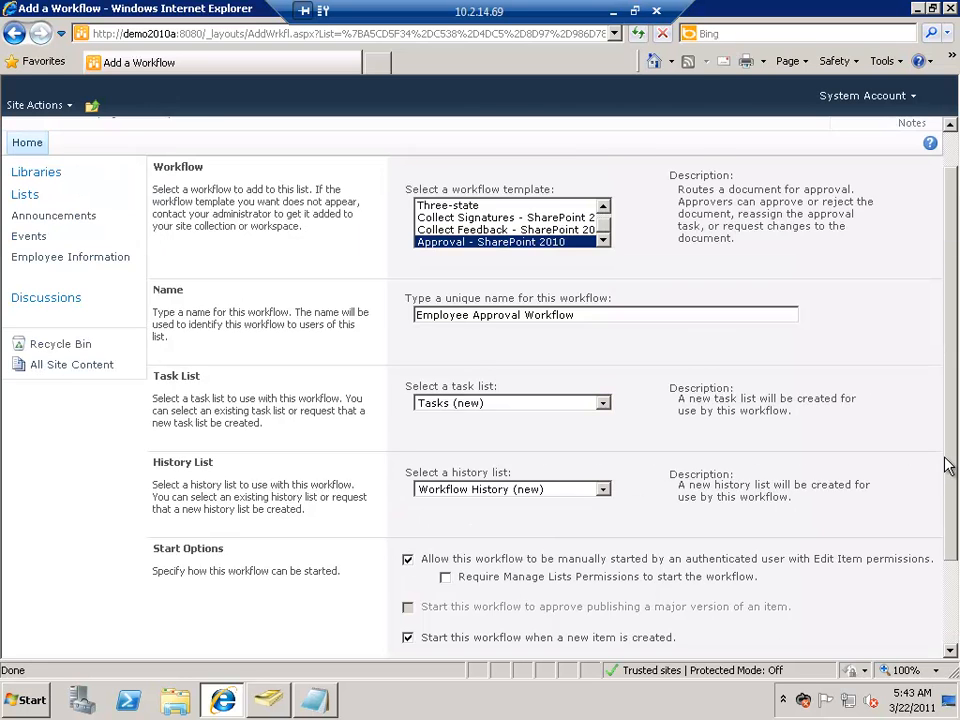
scroll(950, 600, "down", 3)
left_click(724, 604)
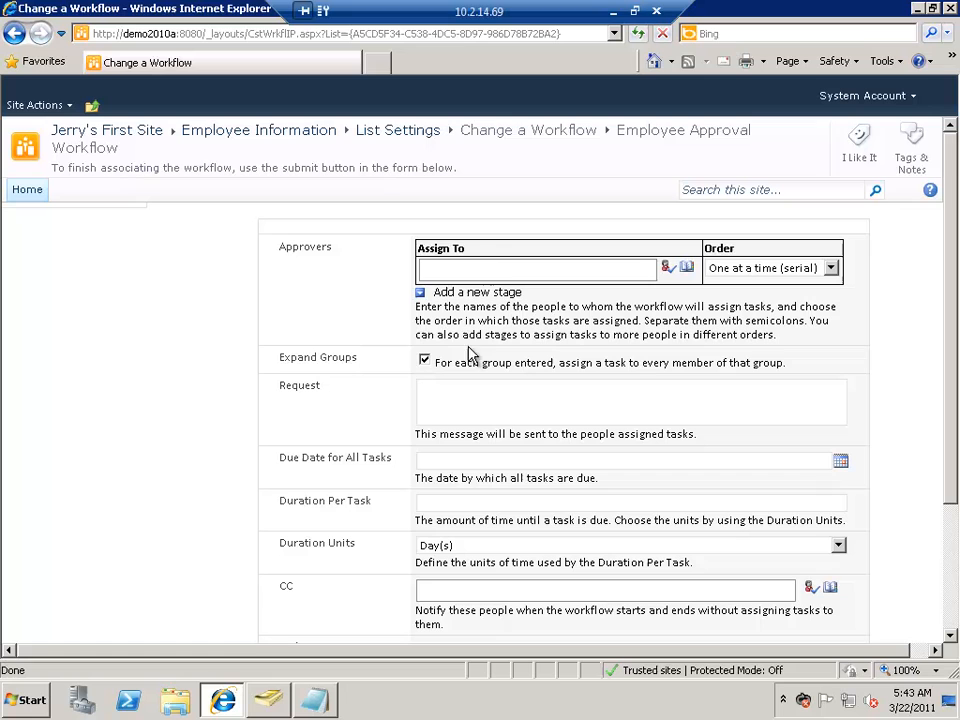
Step: Assign the approval workflow to an approver, replacing the first user entered with a different one, and resolve the name
left_click(501, 274)
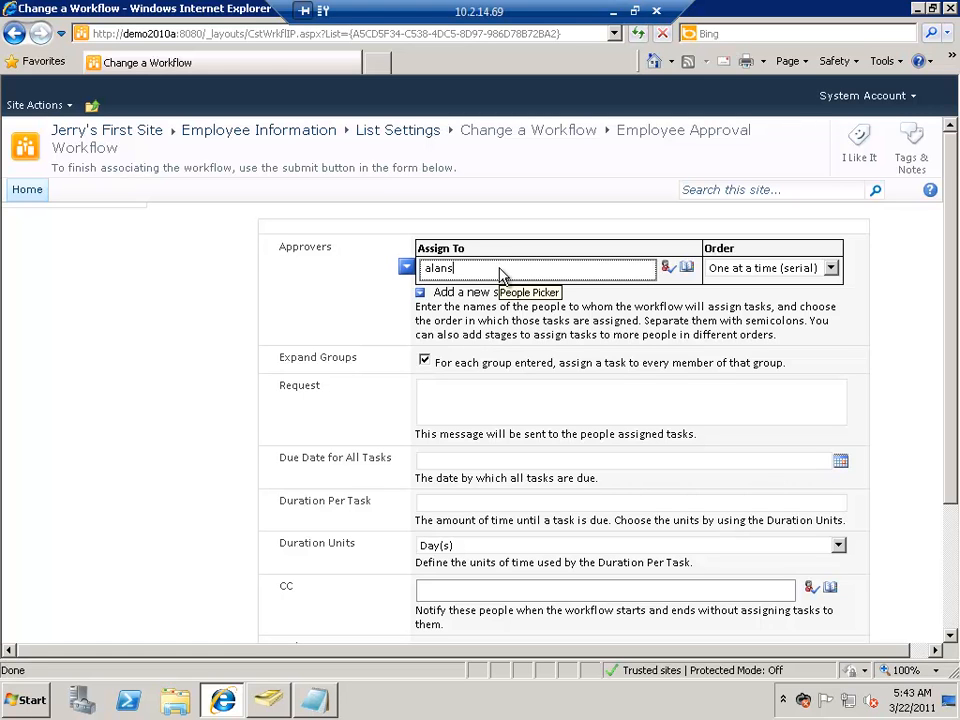
key("ctrl+k")
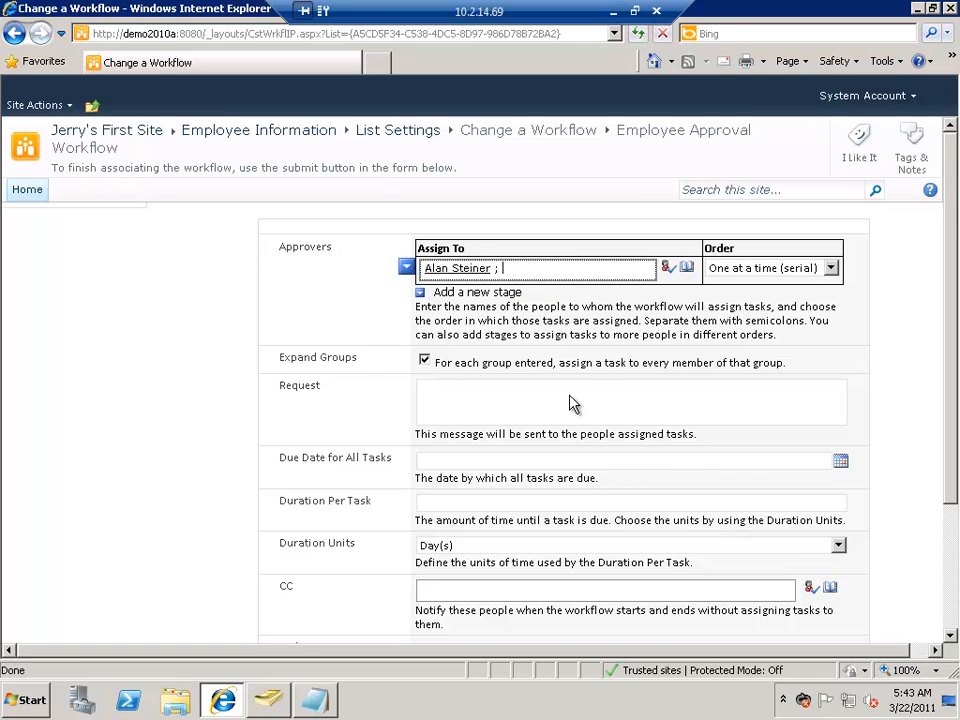
scroll(577, 398, "down", 2)
left_click_drag(506, 190, 407, 181)
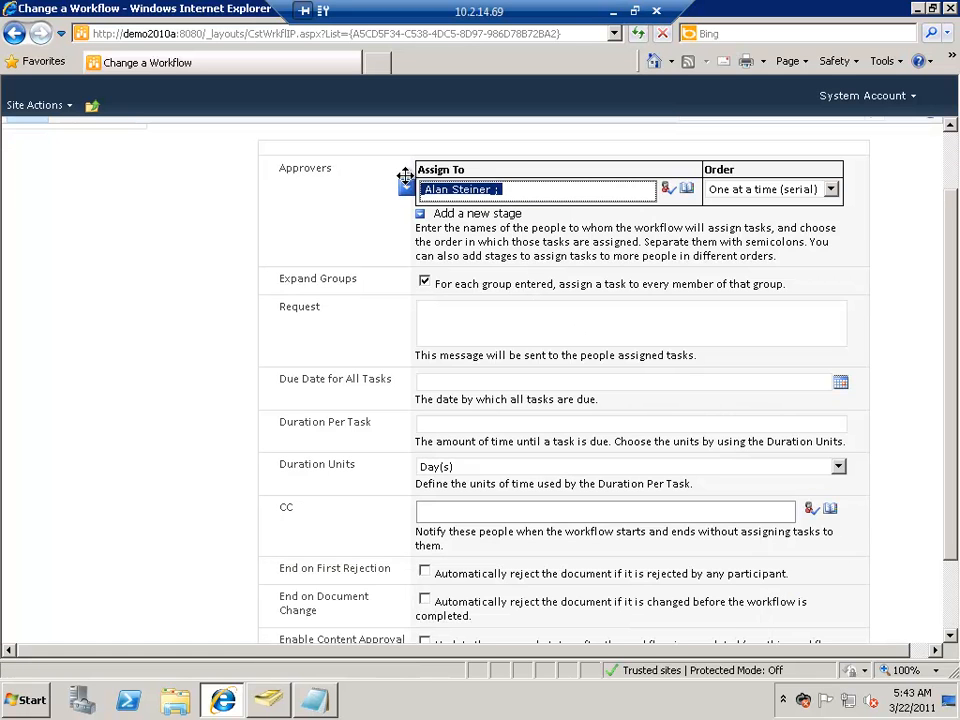
type("adamb")
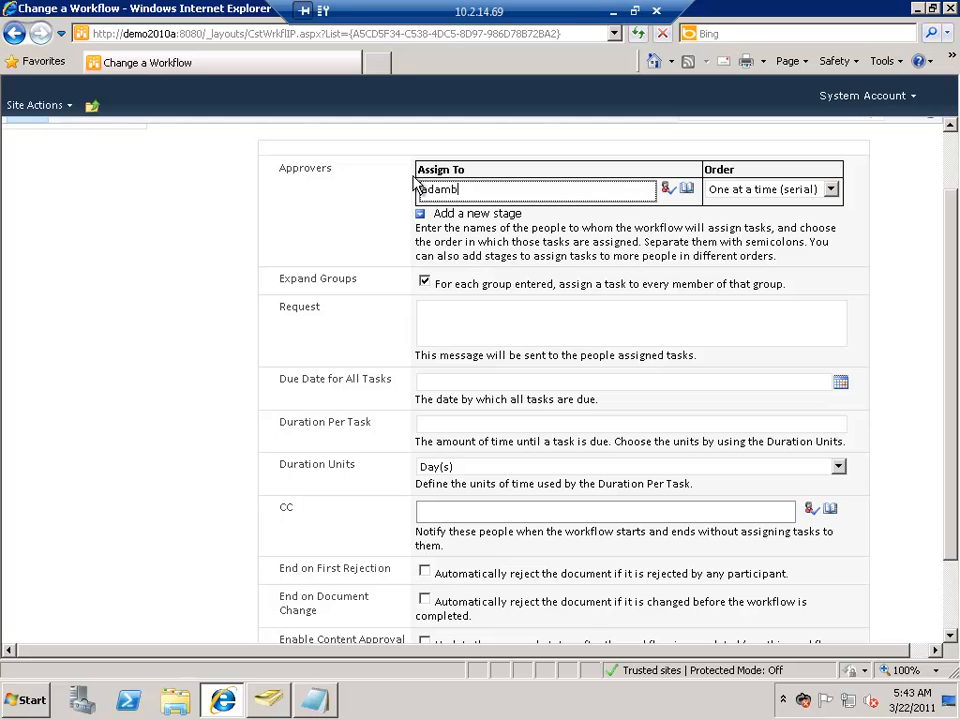
key("ctrl+k")
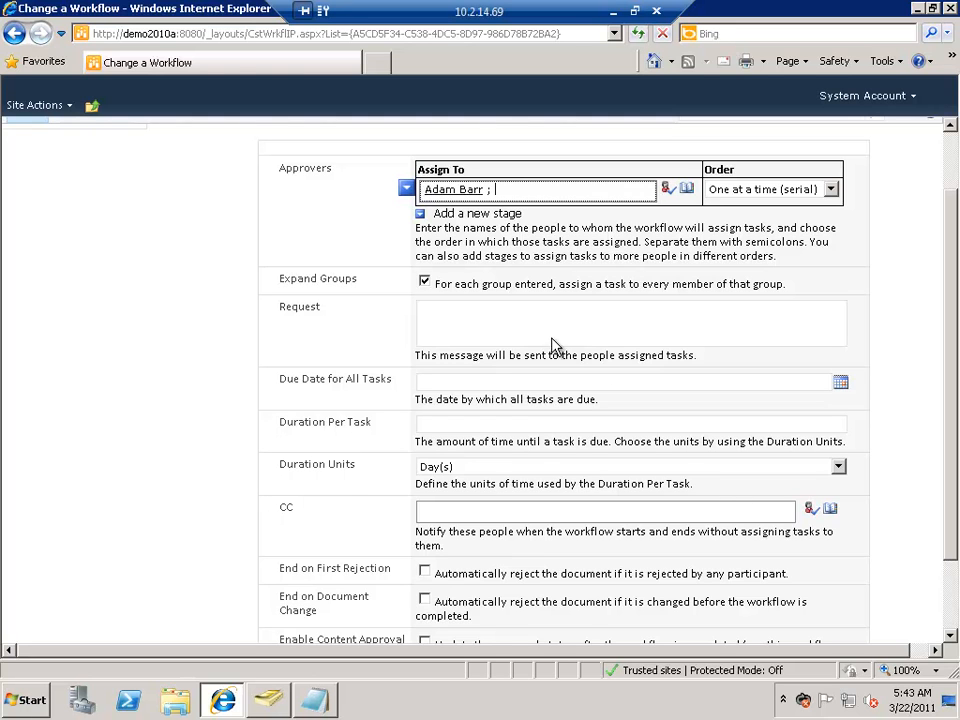
Step: Write the request message "Please approve the user" and keep the approver order as One at a time (serial)
left_click(554, 335)
type("Please approve the user")
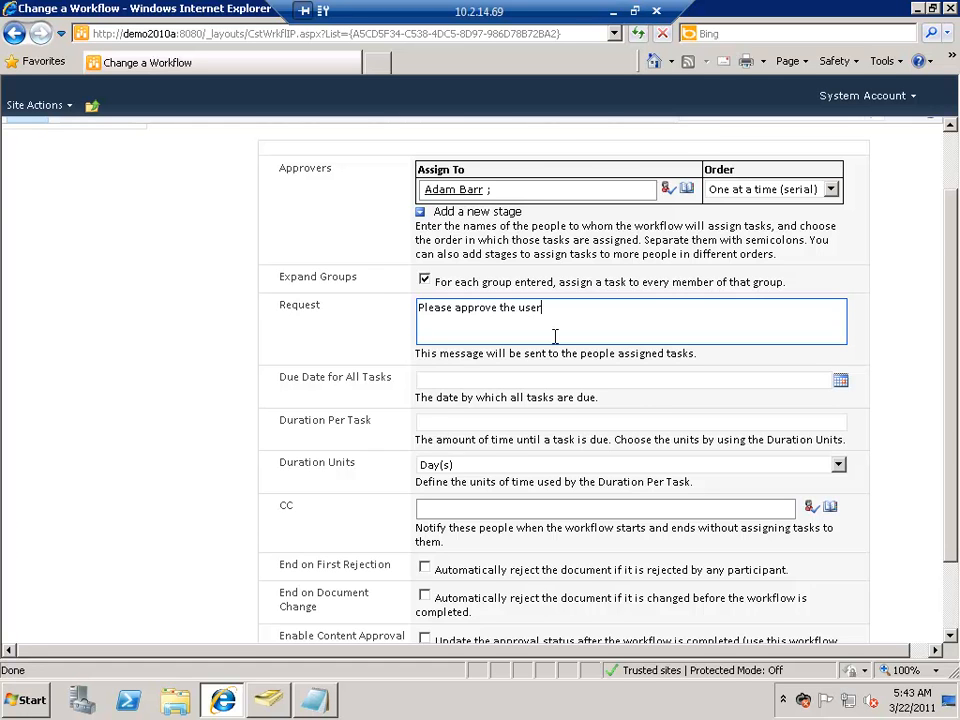
scroll(844, 390, "down", 2)
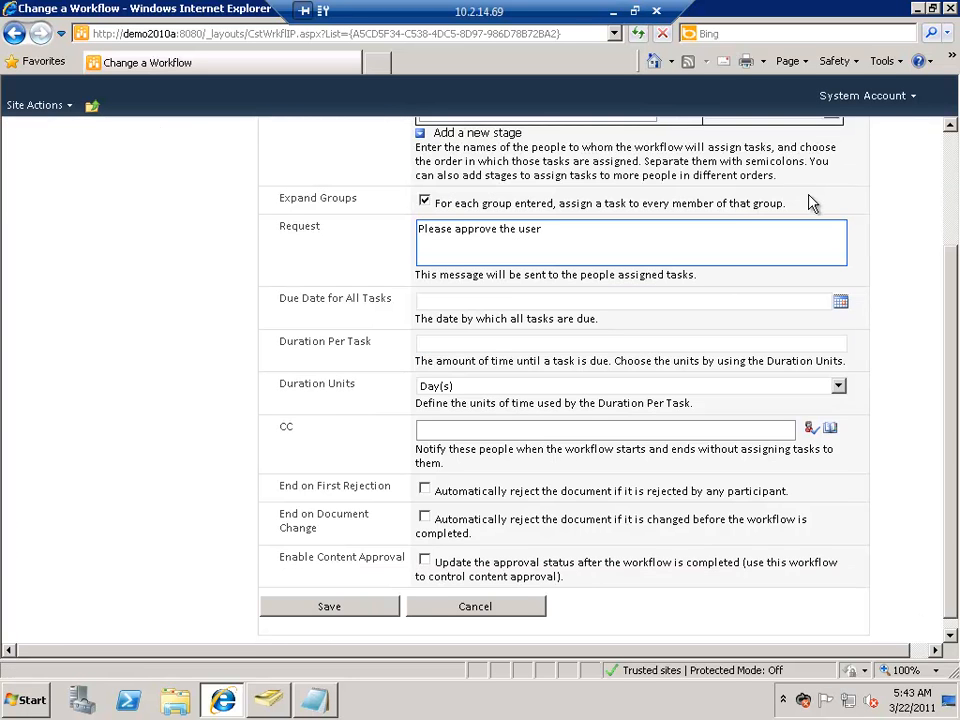
scroll(815, 230, "up", 4)
left_click(792, 268)
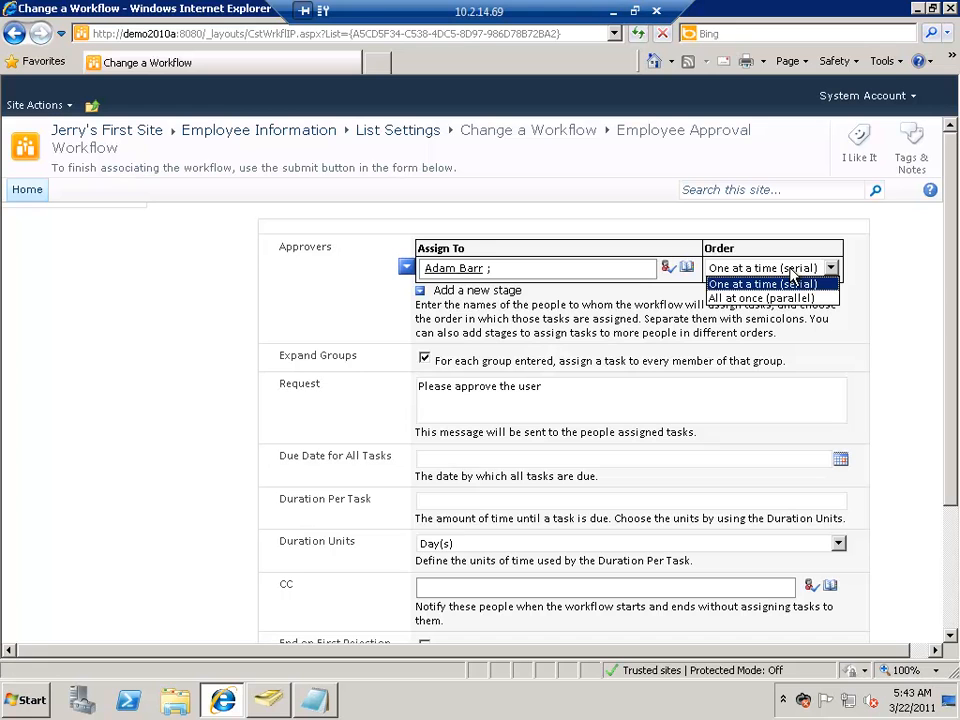
left_click(792, 283)
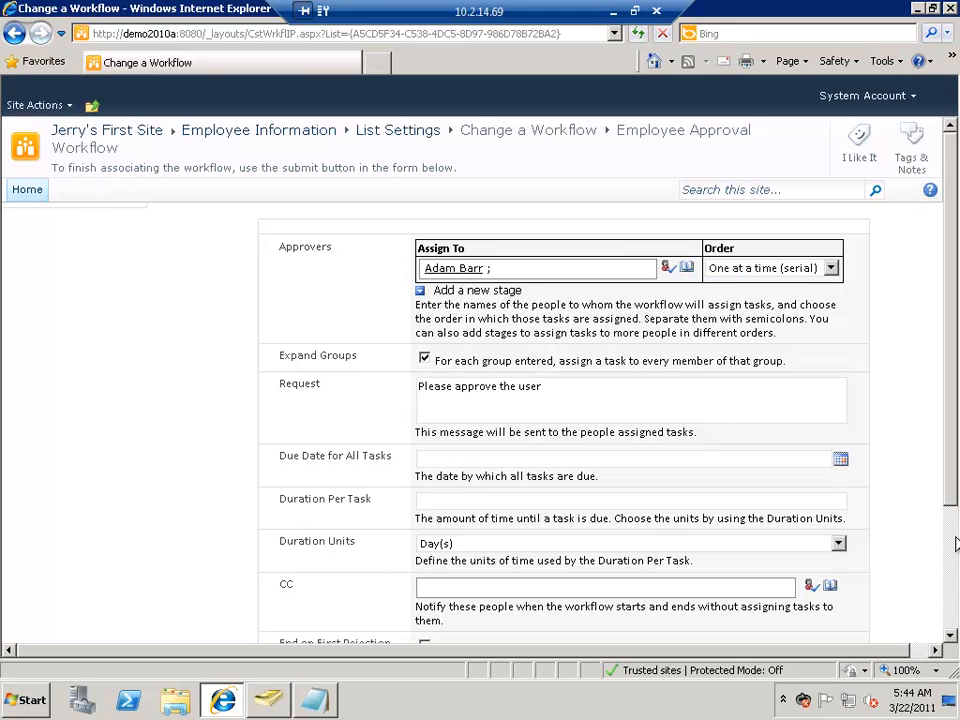
Step: Set the duration per task to 4 with Day(s) as the unit, and save the approval workflow
scroll(955, 575, "down", 2)
scroll(955, 575, "down", 1)
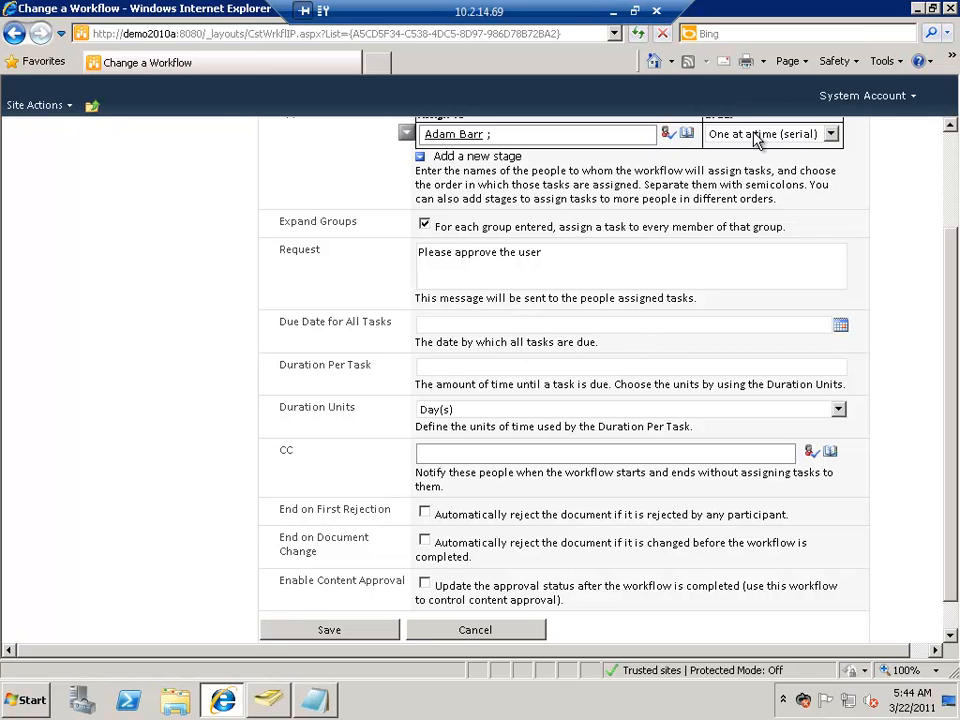
left_click(460, 364)
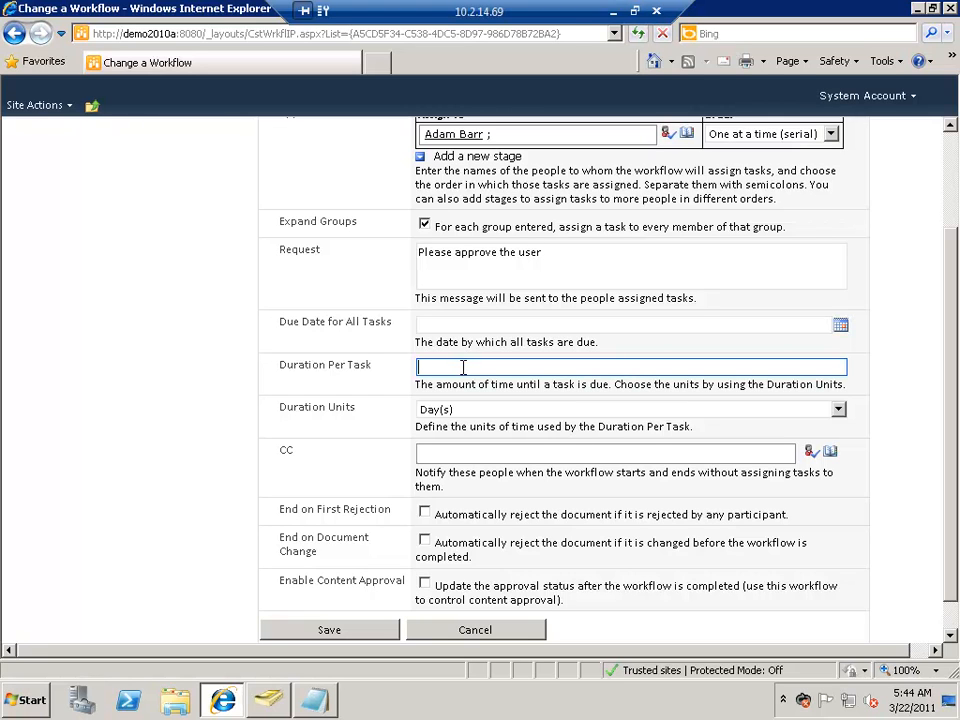
type("4")
left_click(483, 412)
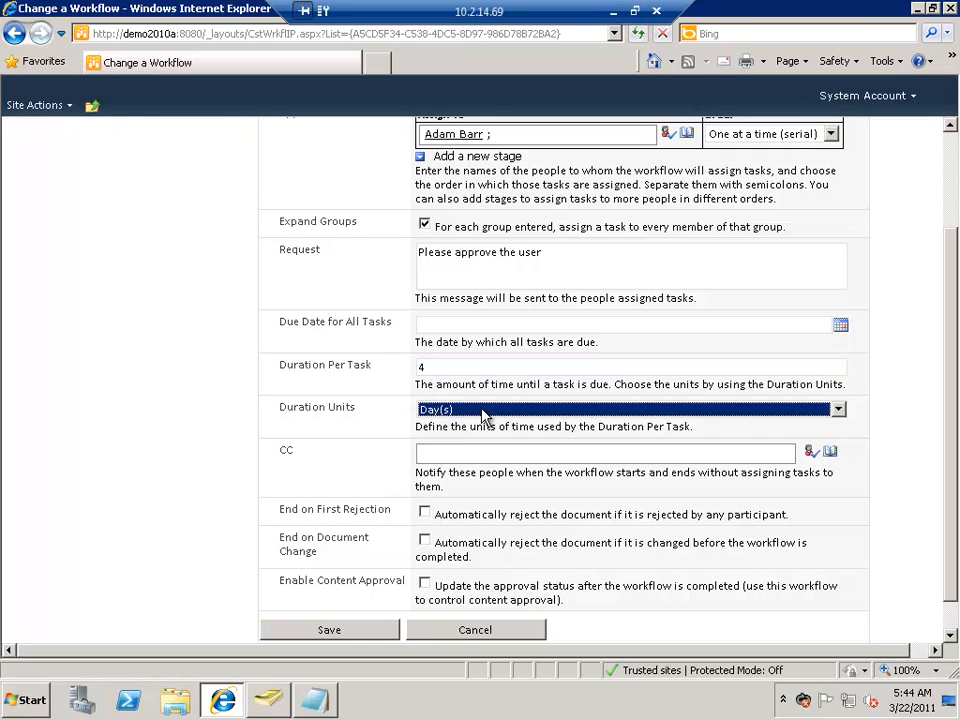
left_click(483, 412)
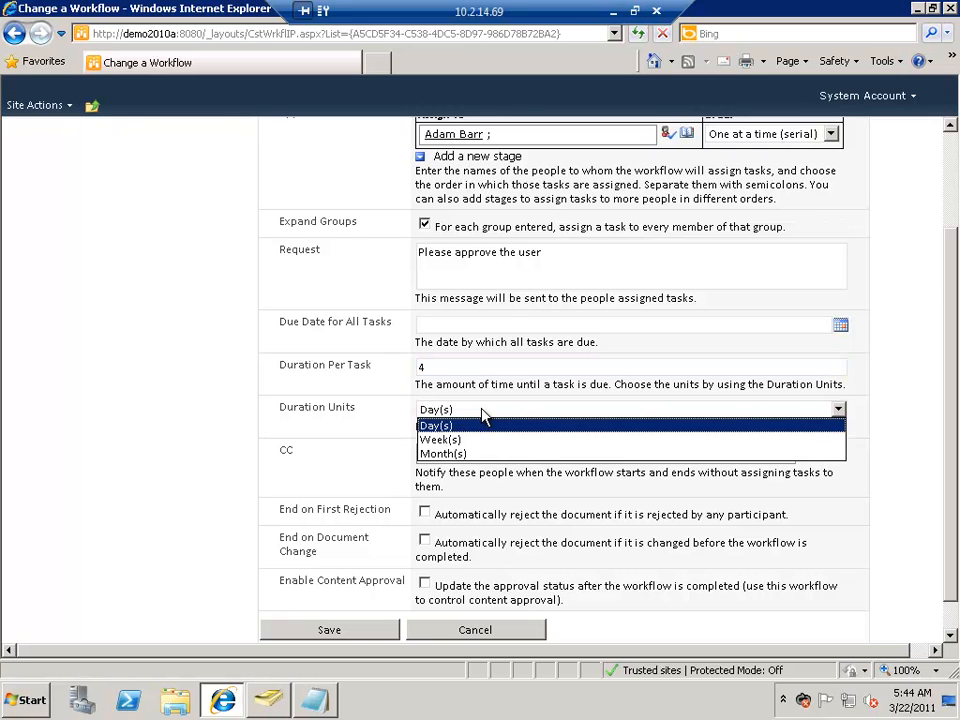
left_click(483, 412)
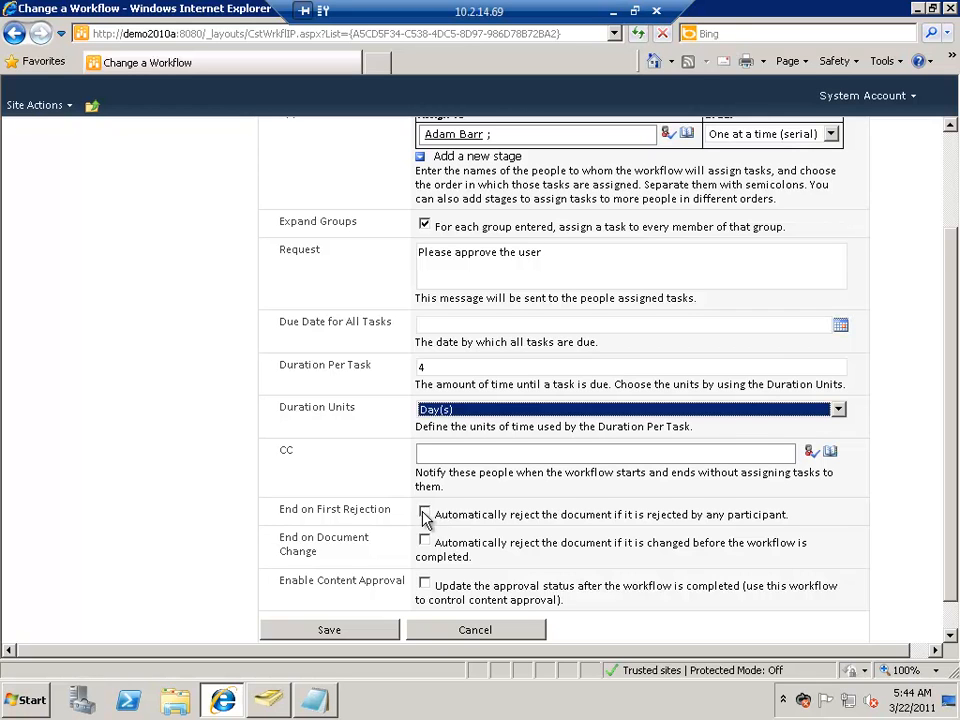
scroll(410, 550, "down", 1)
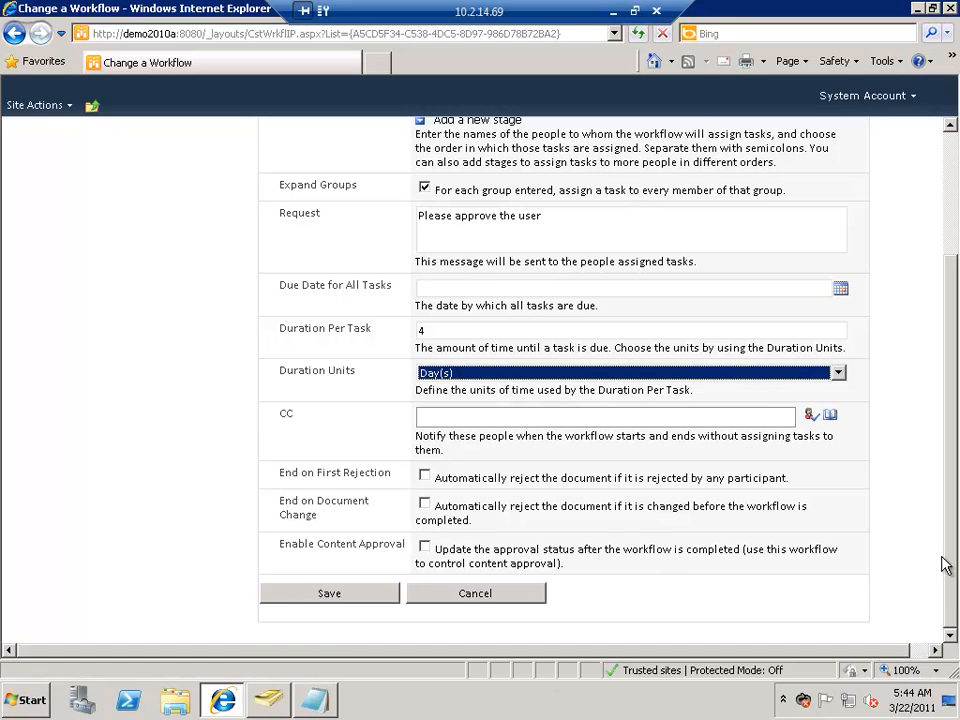
left_click_drag(954, 549, 954, 508)
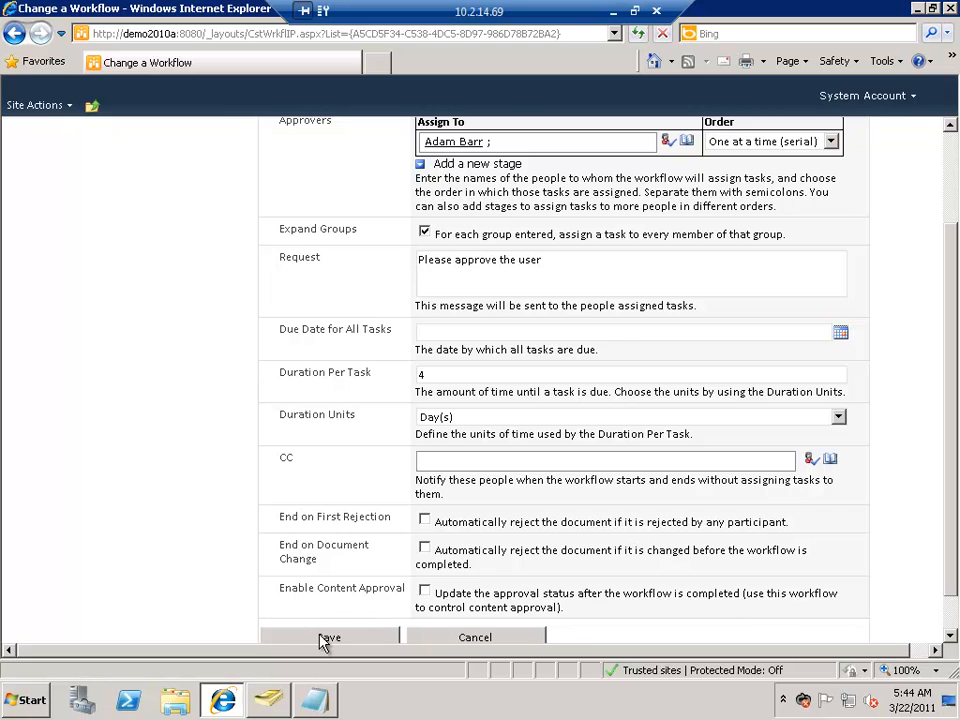
left_click(326, 637)
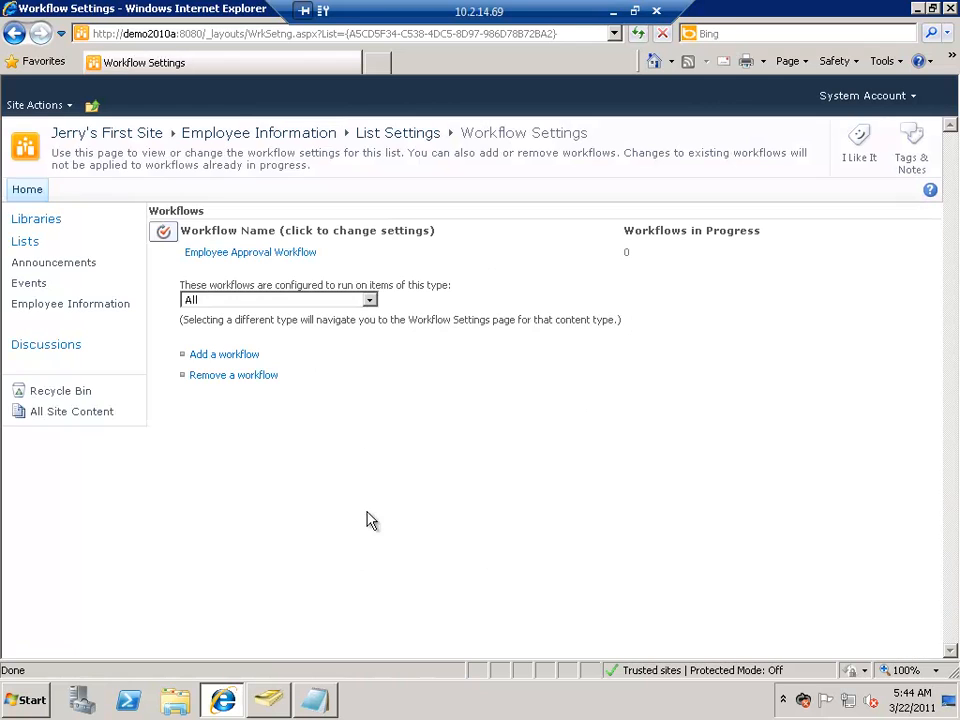
Step: Start the Employee Approval Workflow on the IT department employee in the Employee Information list, using the preset approver and request
left_click(72, 308)
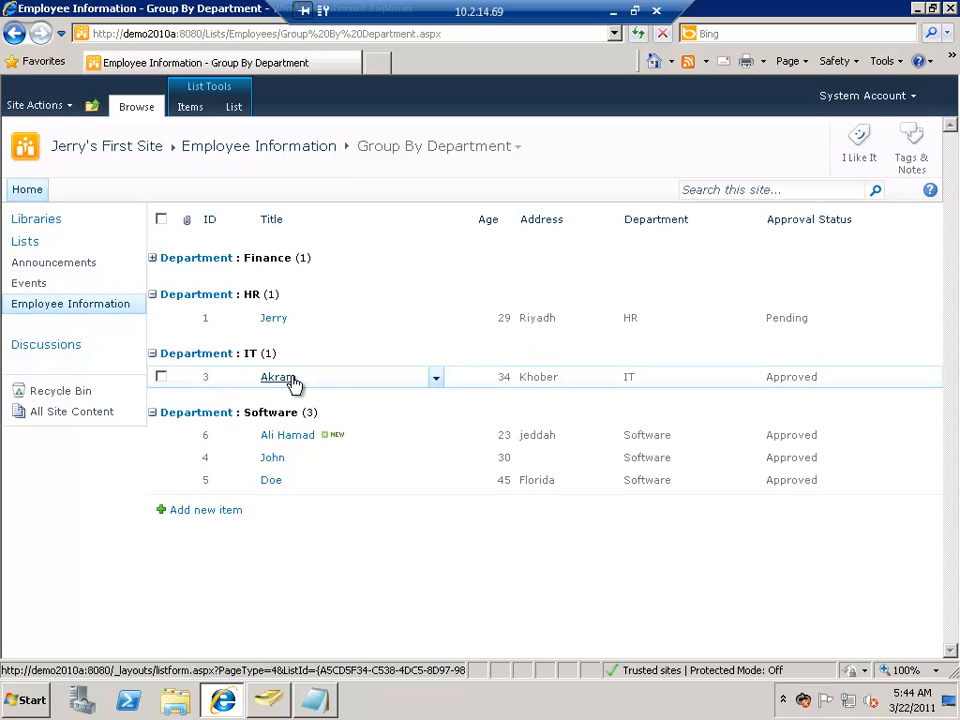
left_click(436, 383)
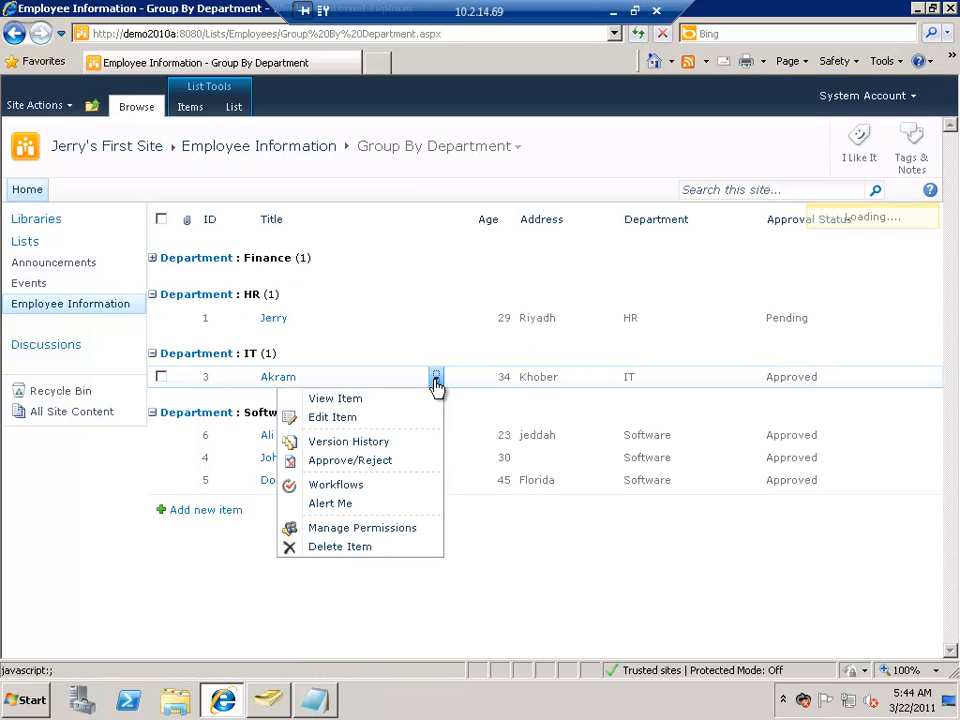
left_click(352, 488)
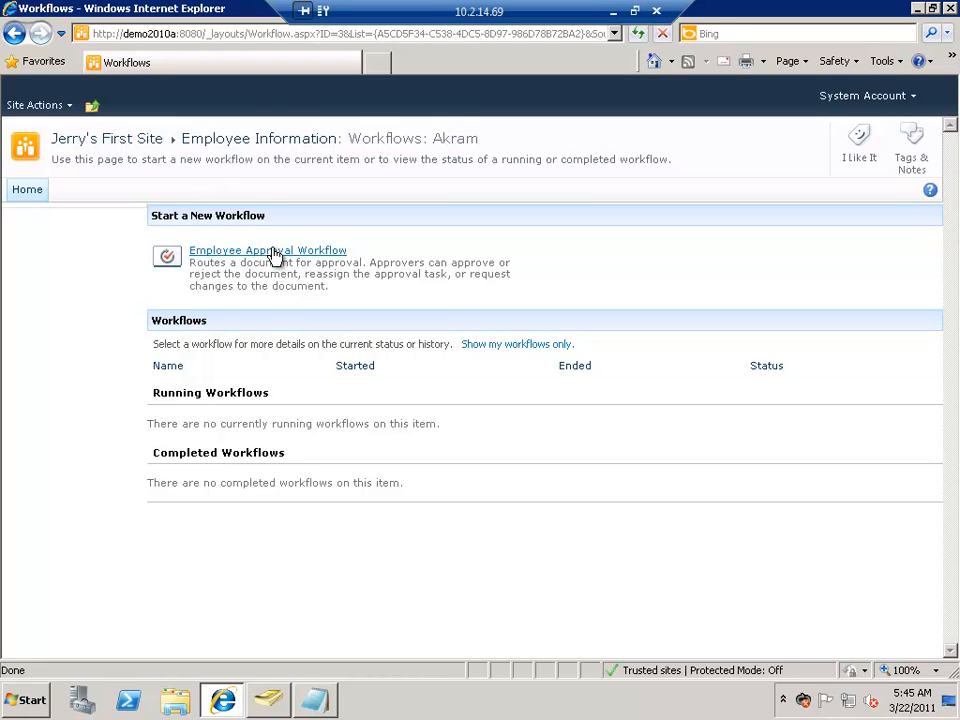
left_click(273, 253)
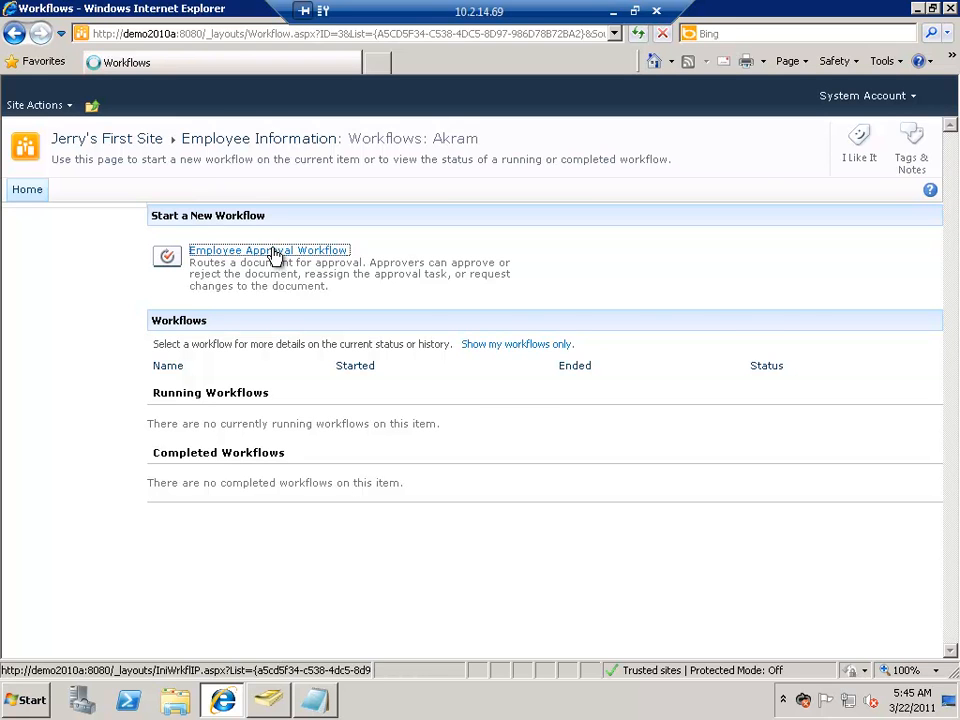
scroll(481, 390, "down", 2)
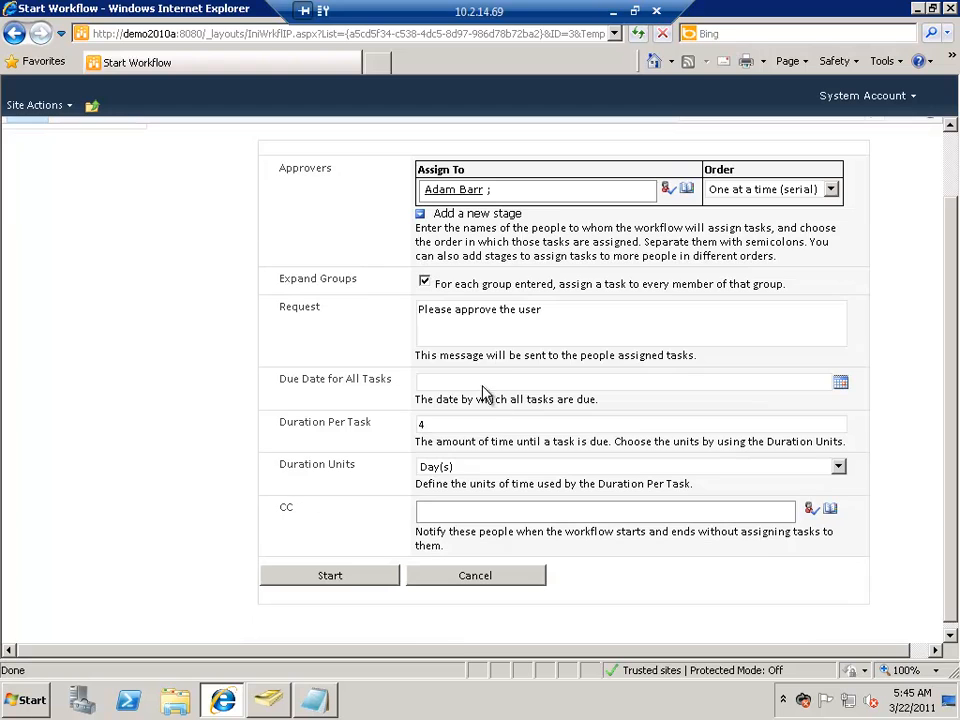
left_click(339, 578)
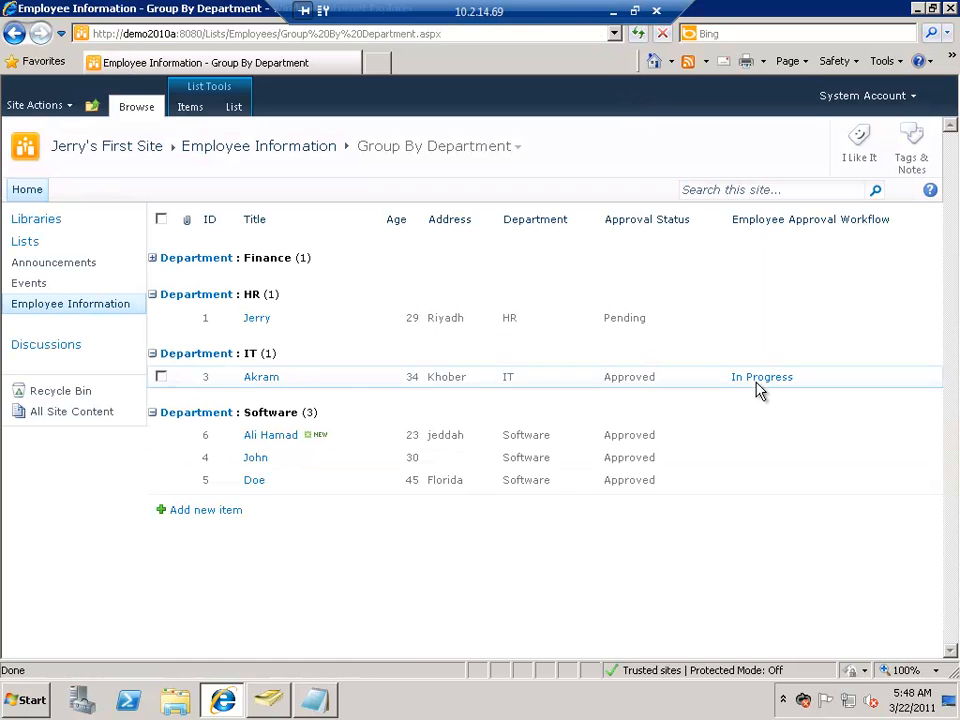
Step: Approve the IT employee's workflow task through the workflow status page, and return to the Employee Information list
left_click(762, 378)
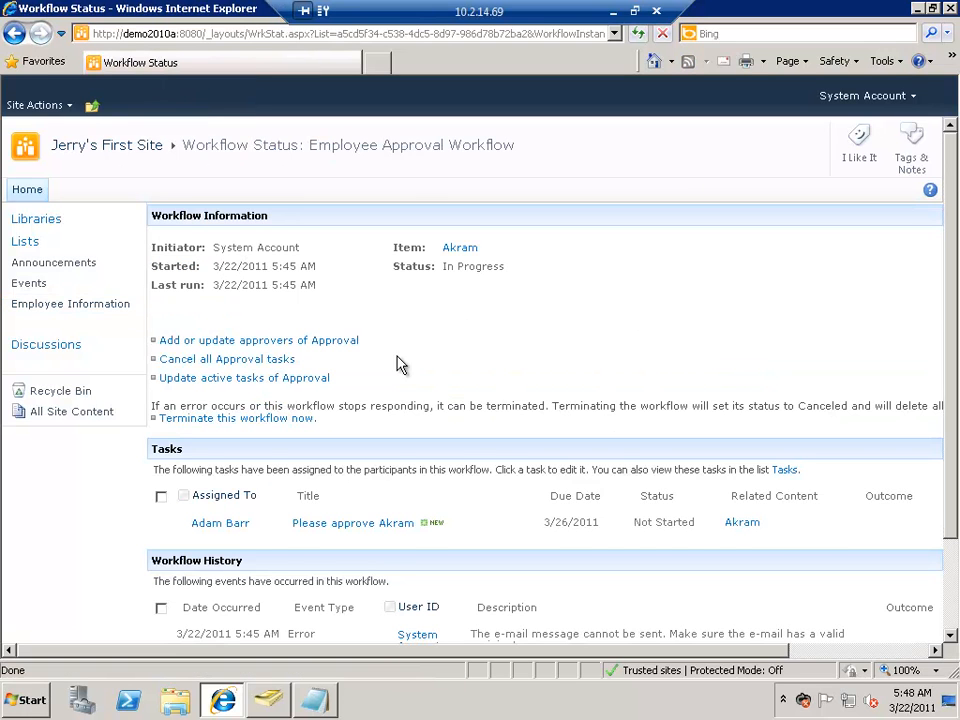
scroll(450, 390, "down", 3)
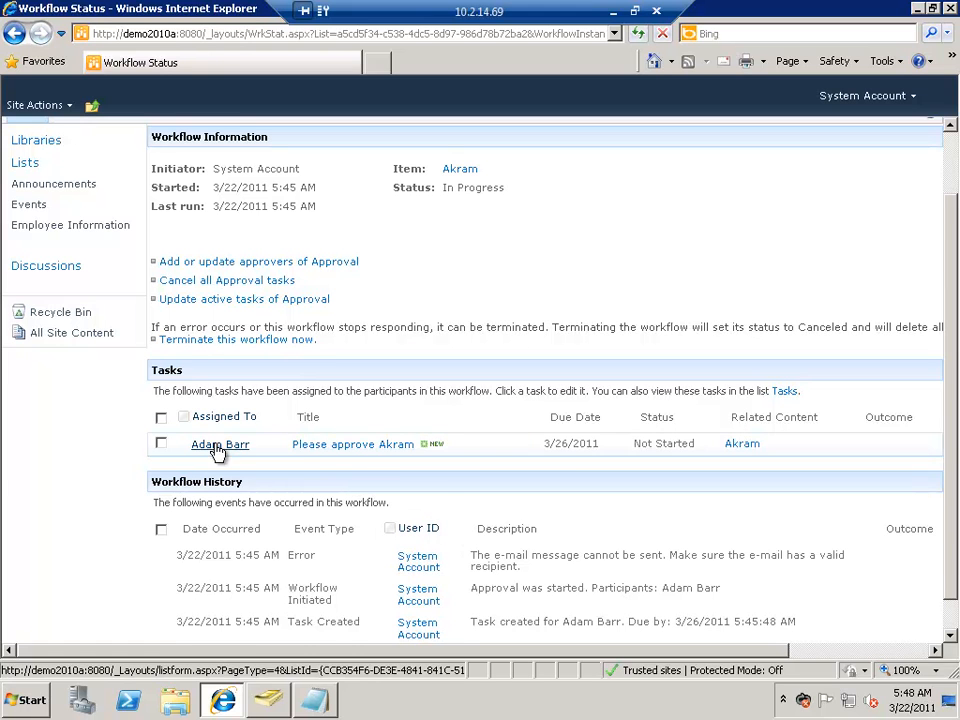
left_click(352, 447)
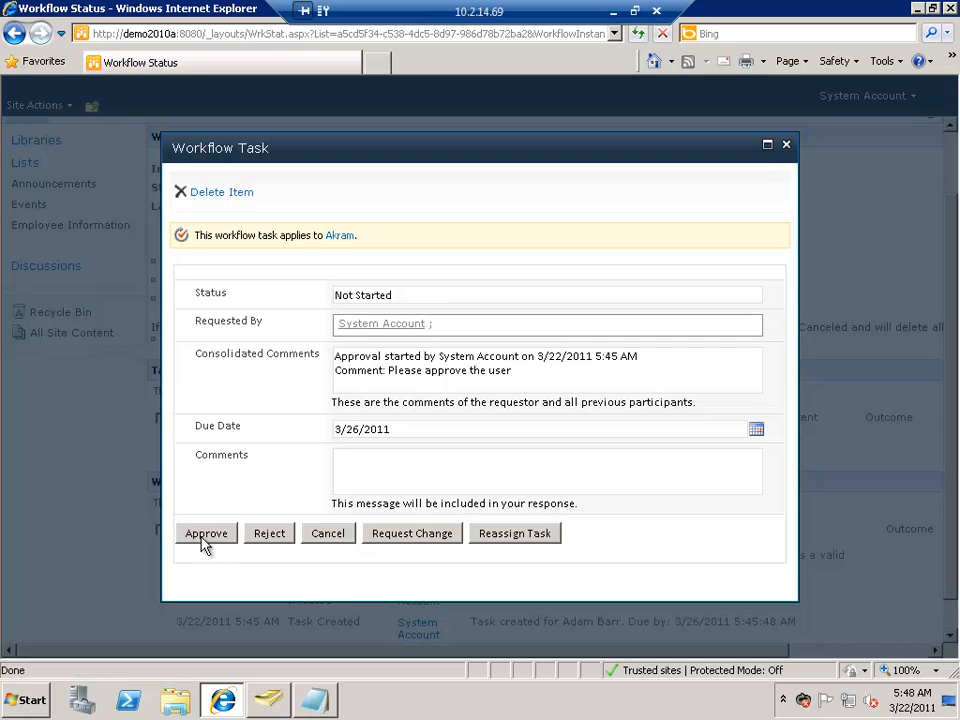
left_click(205, 534)
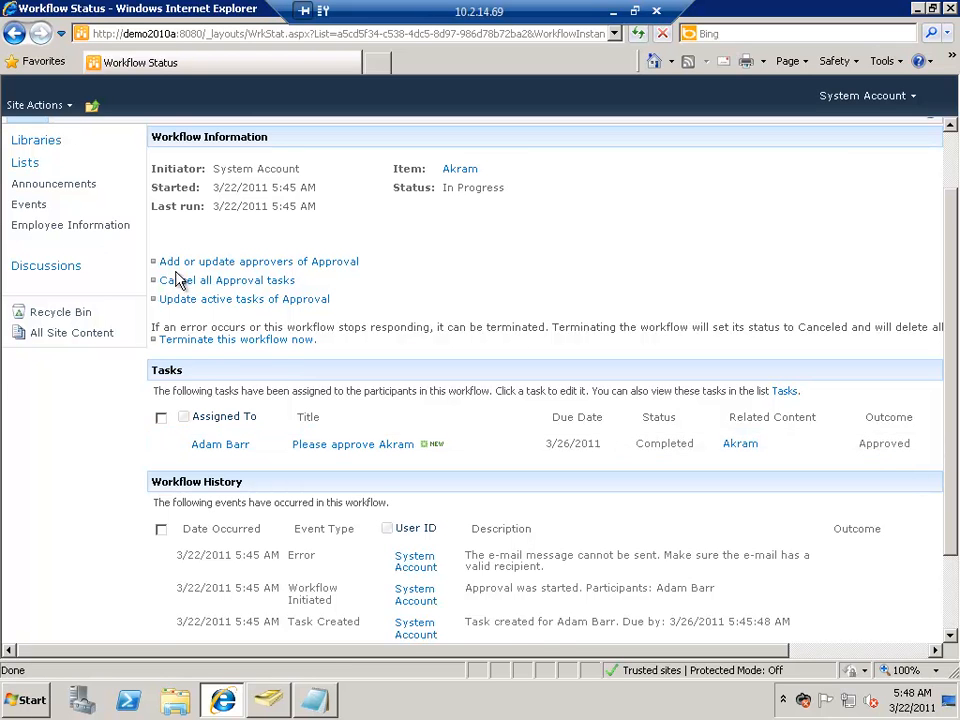
scroll(80, 300, "up", 2)
left_click(82, 306)
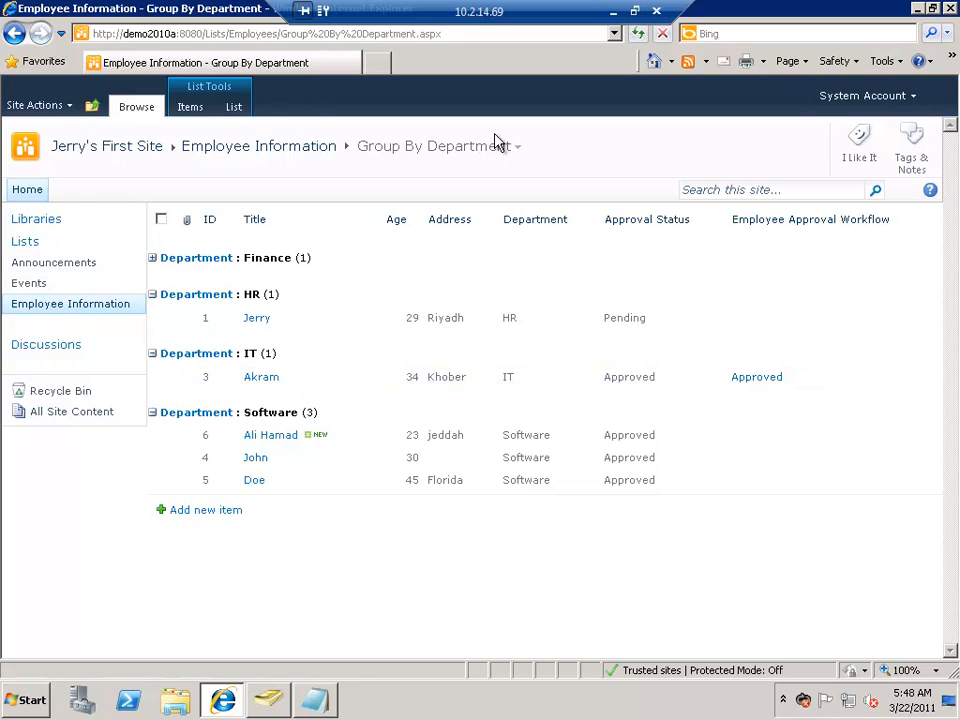
Step: Open the RSS settings of the Employee Information list and review the channel's title, description and image URL
left_click(240, 107)
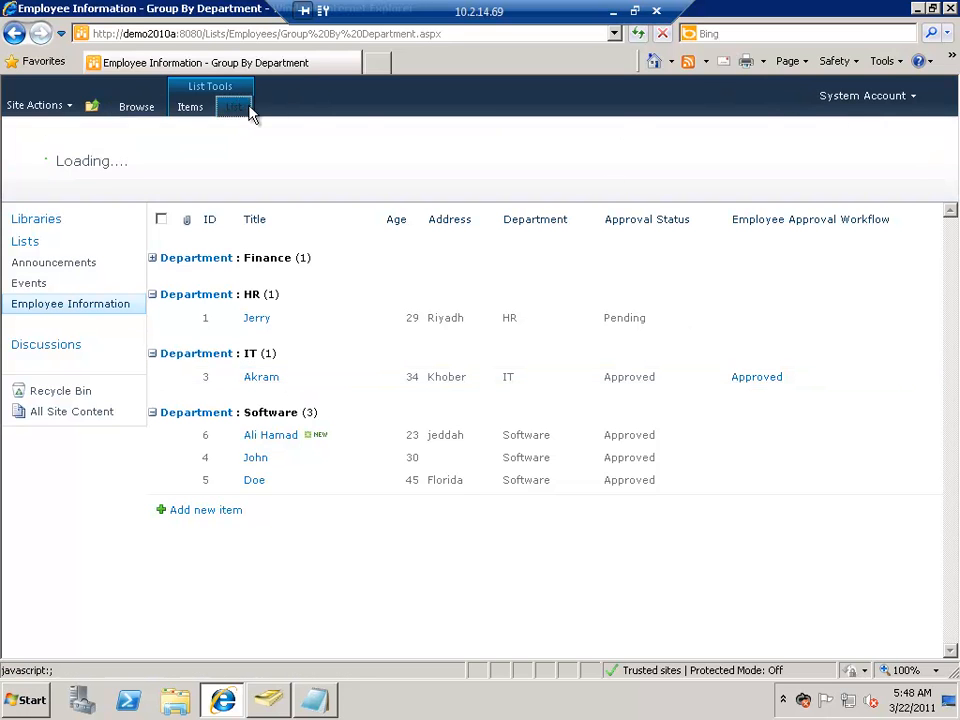
left_click(880, 158)
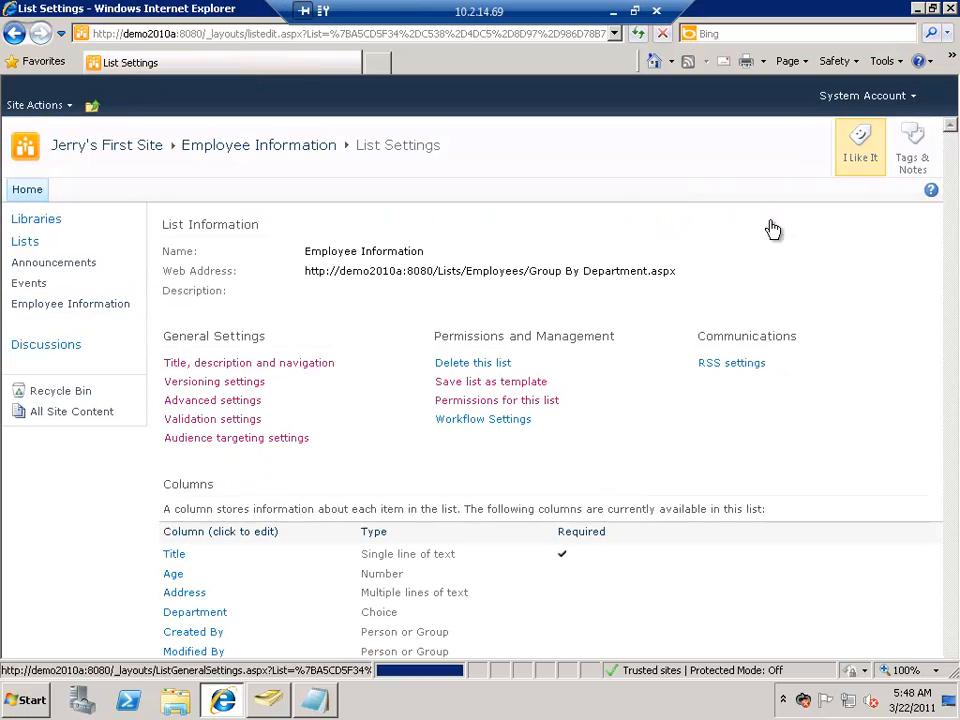
left_click(745, 368)
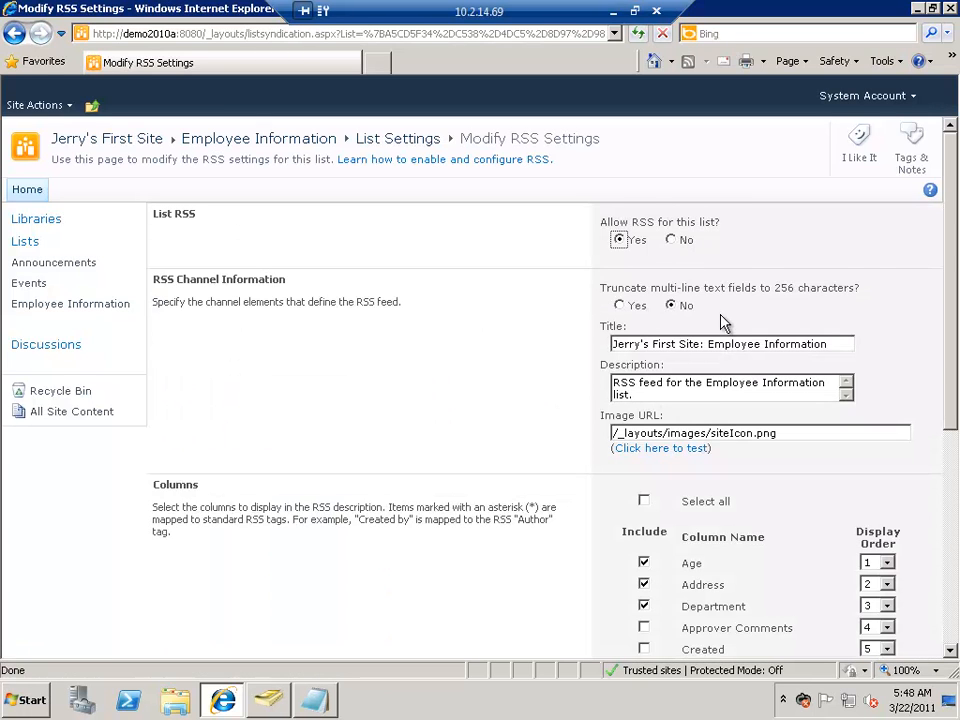
scroll(675, 333, "down", 2)
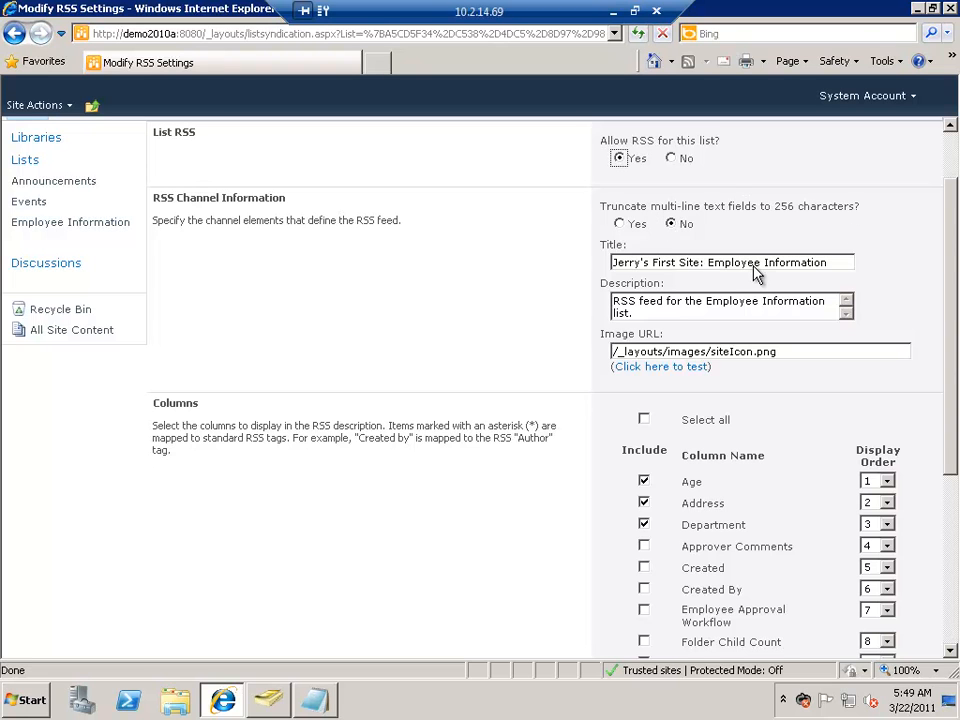
left_click_drag(838, 262, 557, 243)
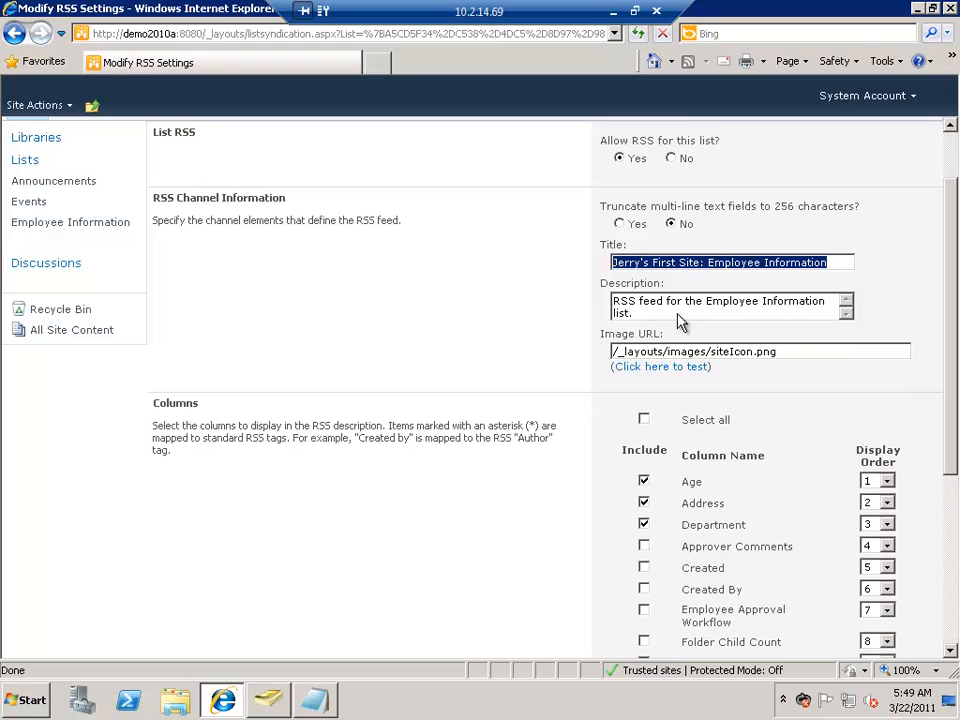
key("Tab")
key("Tab")
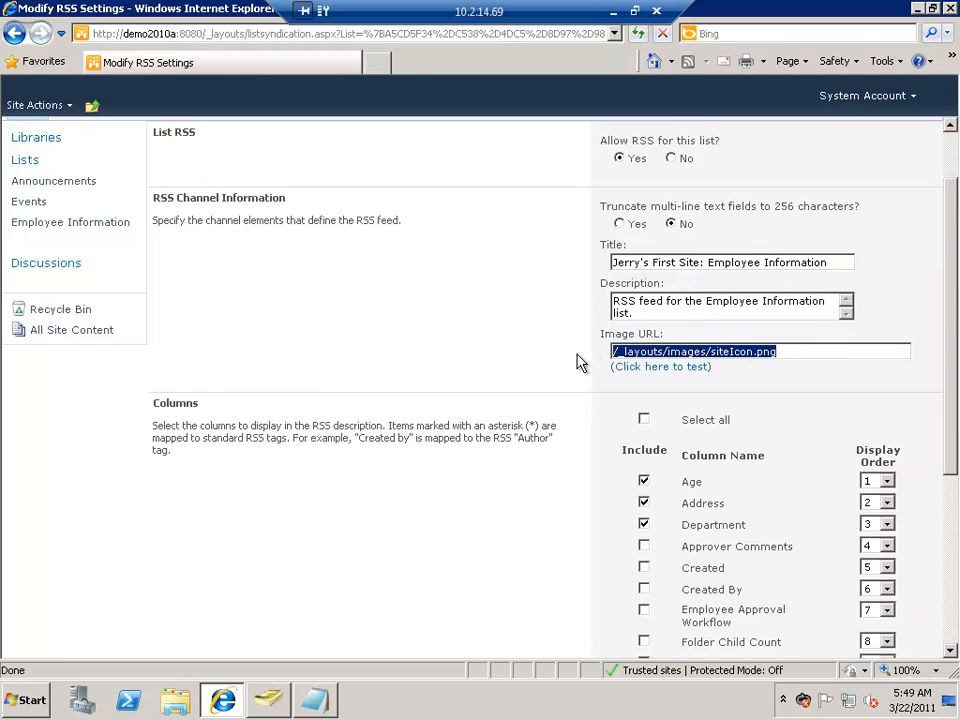
scroll(634, 381, "down", 2)
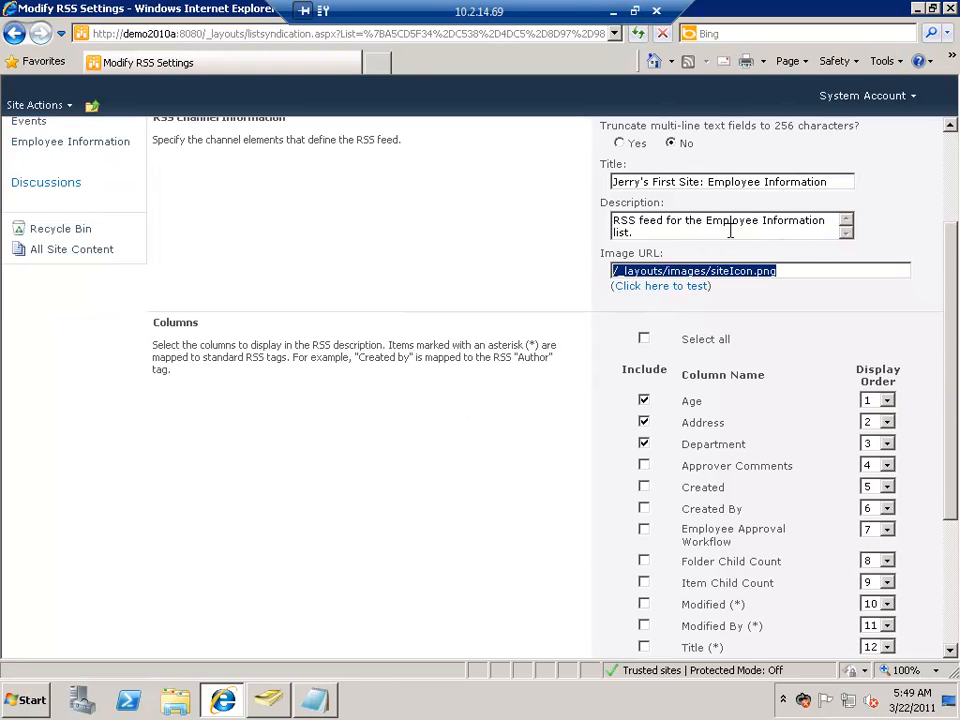
left_click_drag(676, 231, 589, 221)
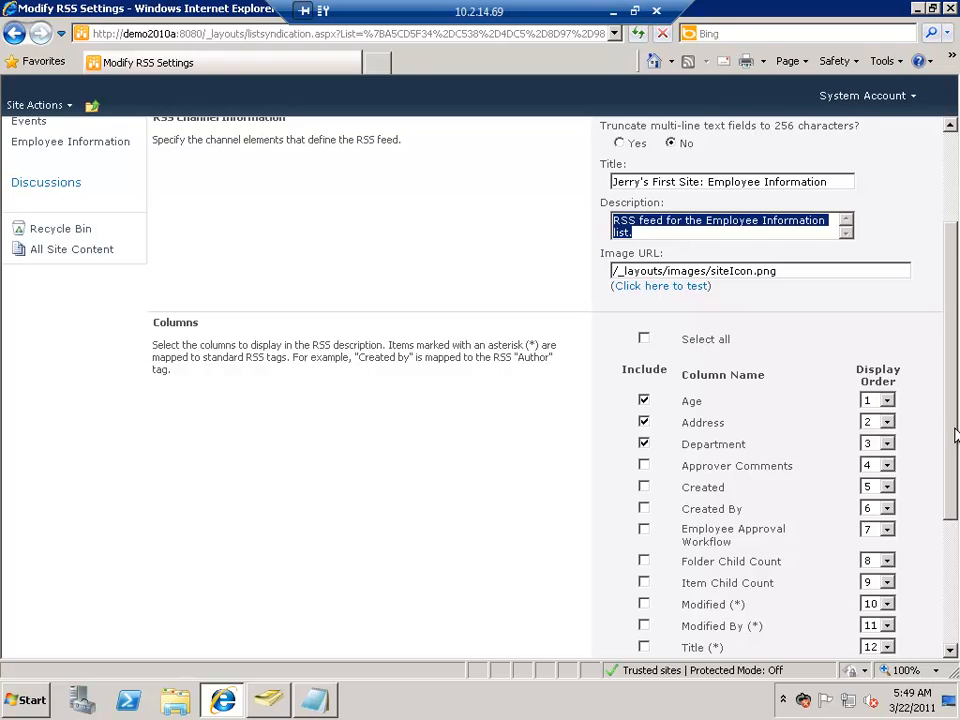
Step: Include the Created and Created By columns in the RSS feed, keep the limits of 25 items and 7 days, and save
scroll(955, 483, "down", 3)
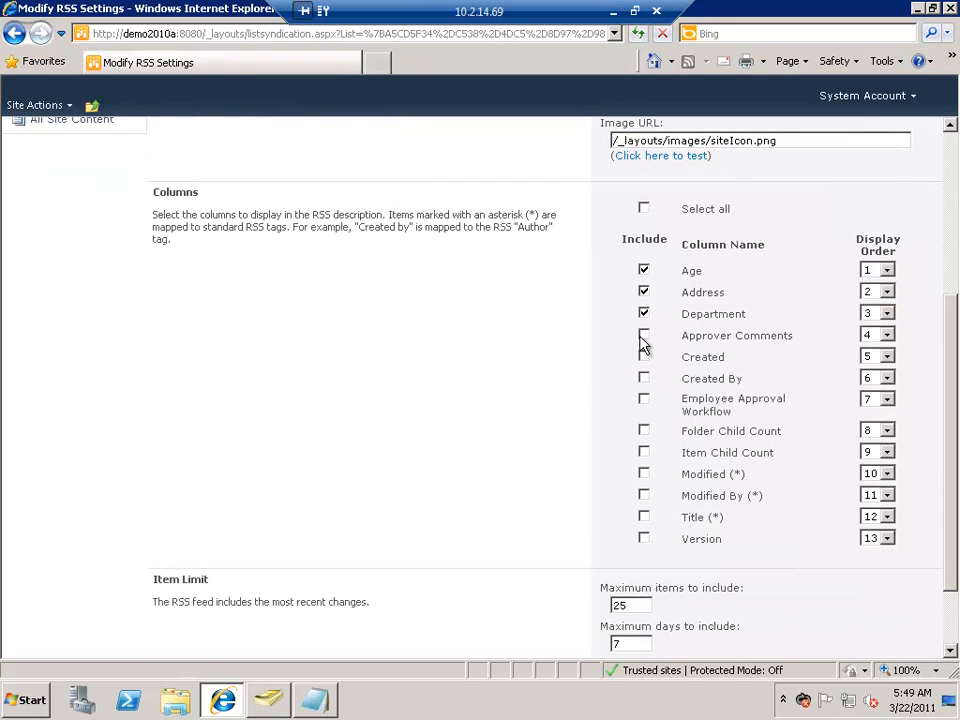
left_click(643, 357)
left_click(643, 378)
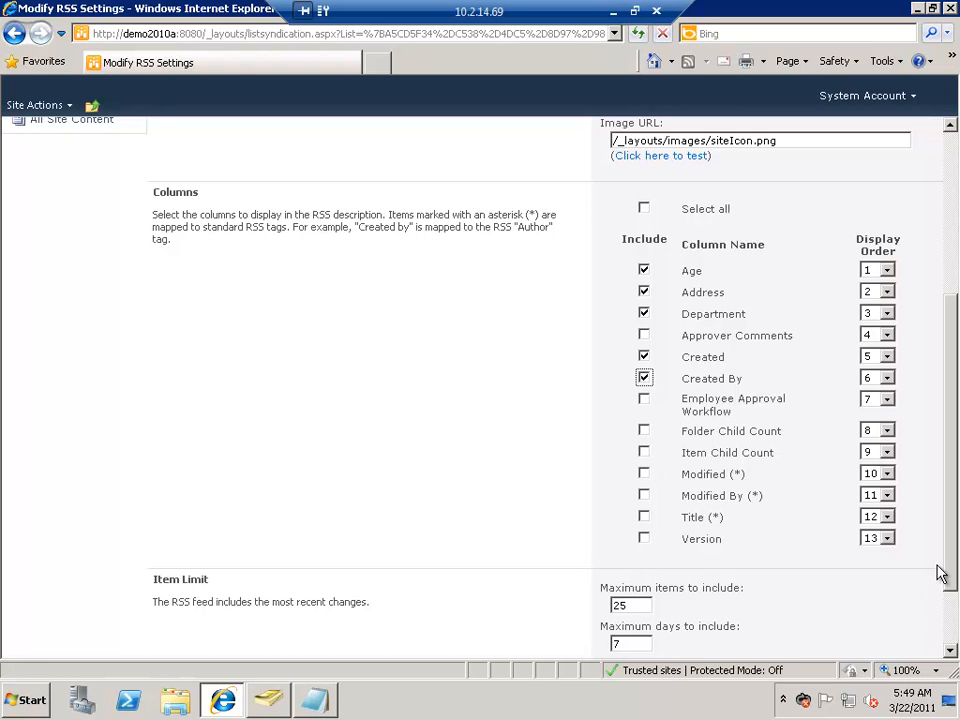
left_click_drag(948, 572, 945, 655)
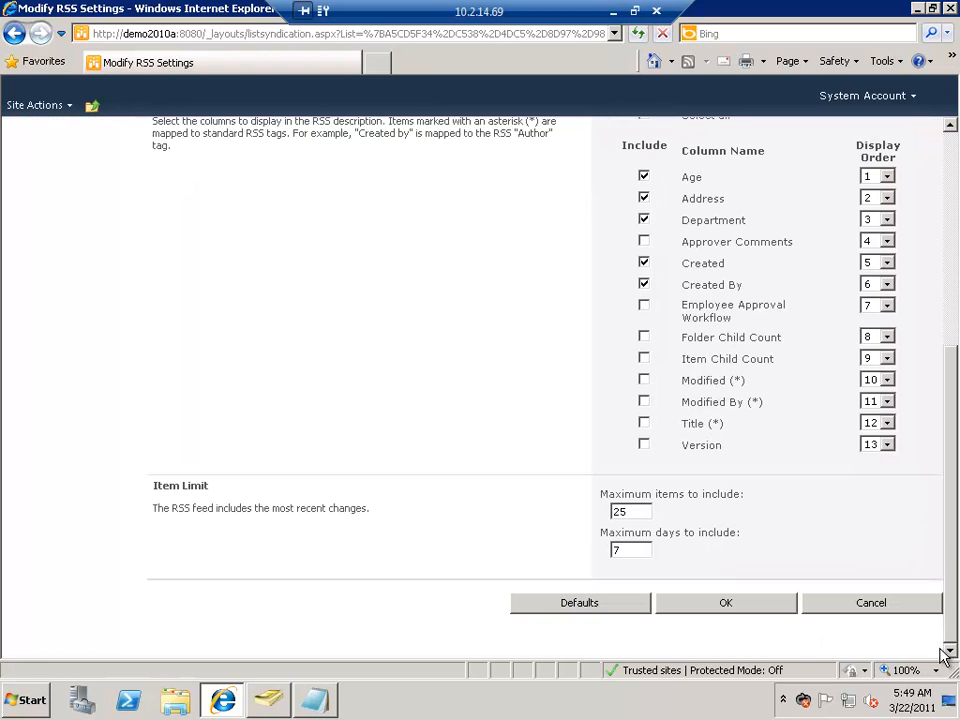
double_click(636, 510)
double_click(618, 550)
left_click(749, 607)
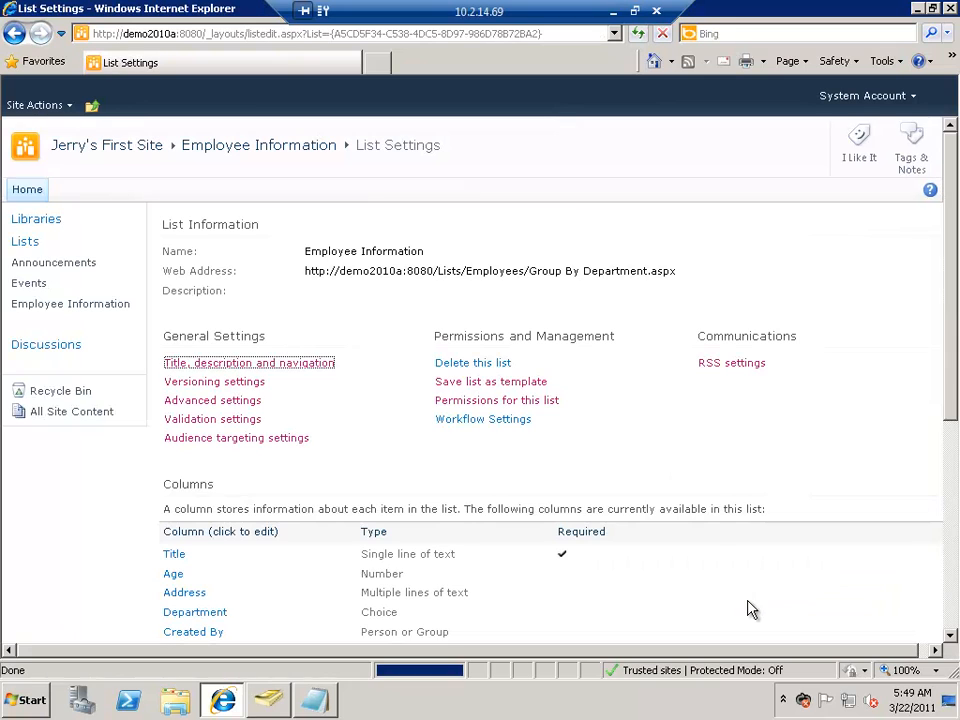
Step: Open the RSS feed of the Employee Information list and review its entries, including the Created and Created By columns
left_click(80, 308)
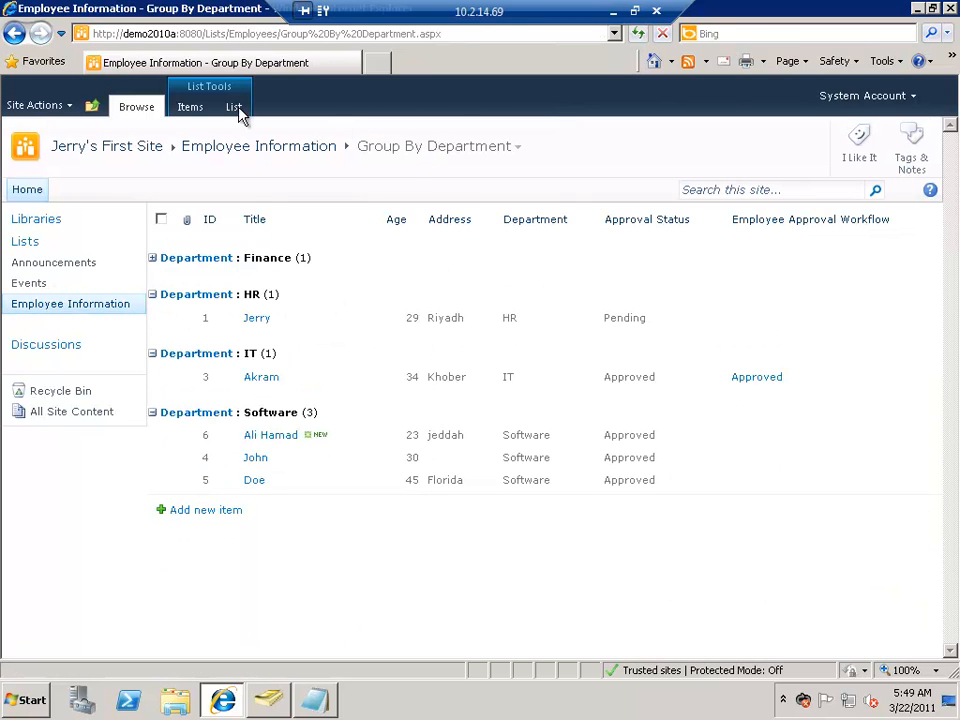
left_click(200, 110)
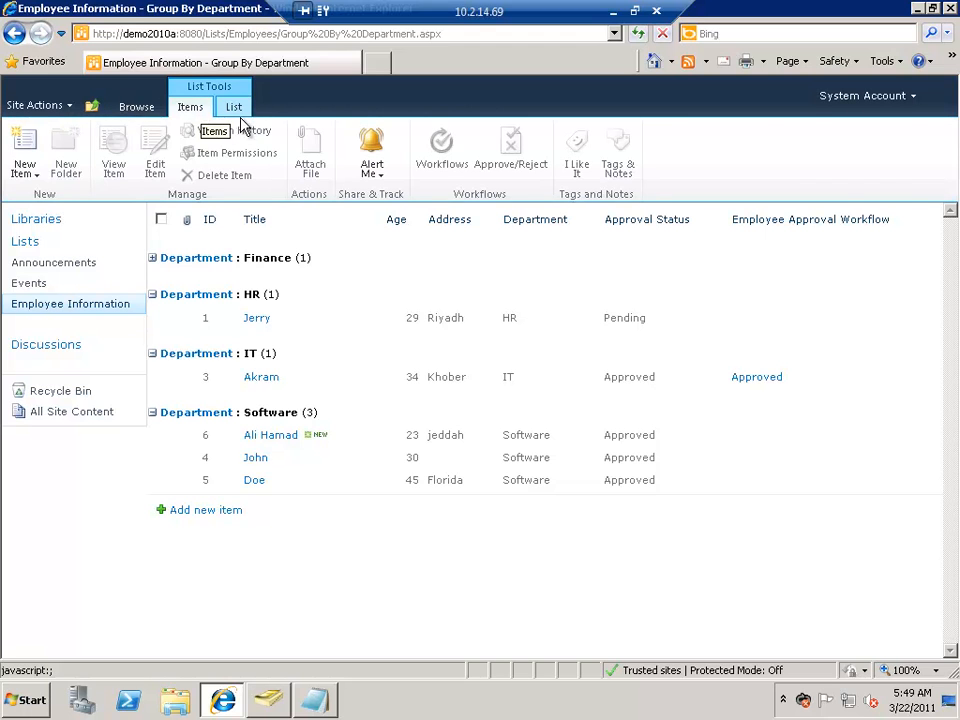
left_click(236, 108)
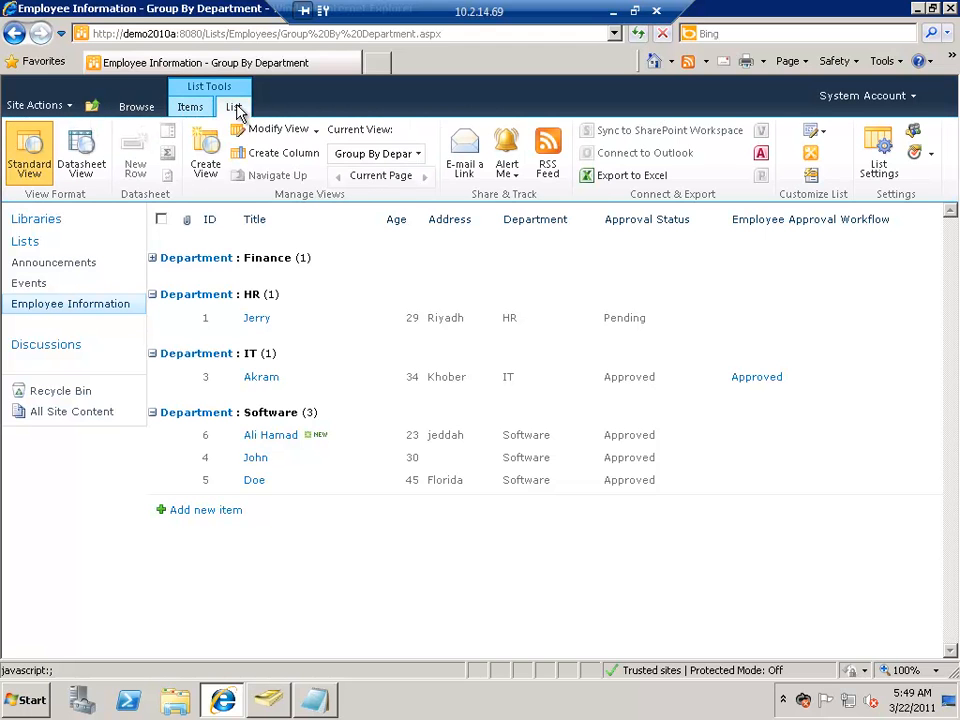
left_click(546, 170)
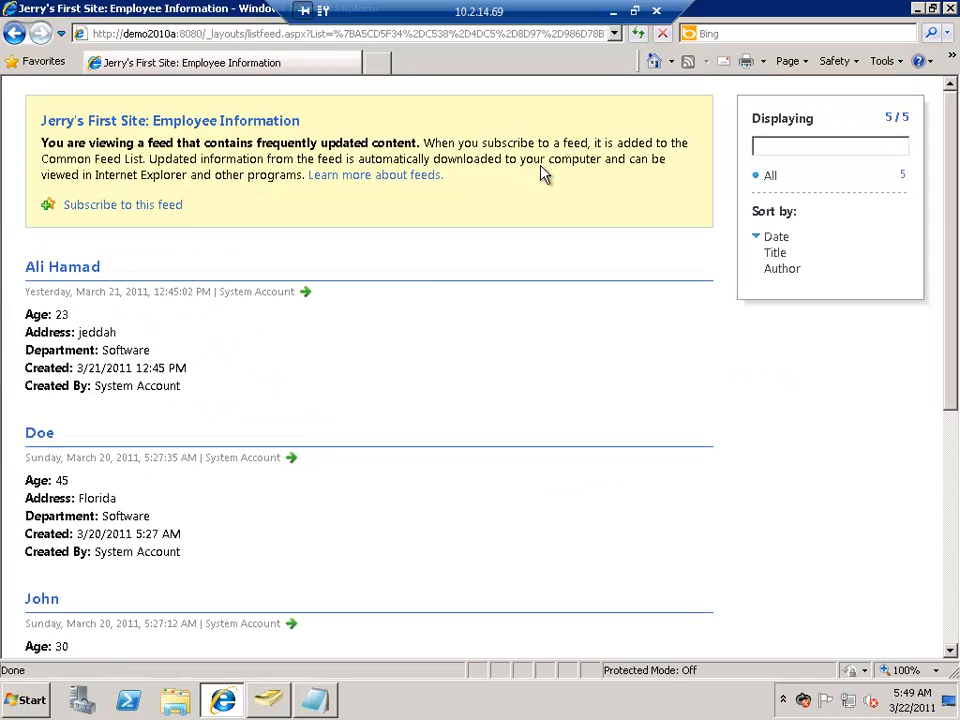
scroll(310, 458, "down", 3)
scroll(314, 465, "down", 4)
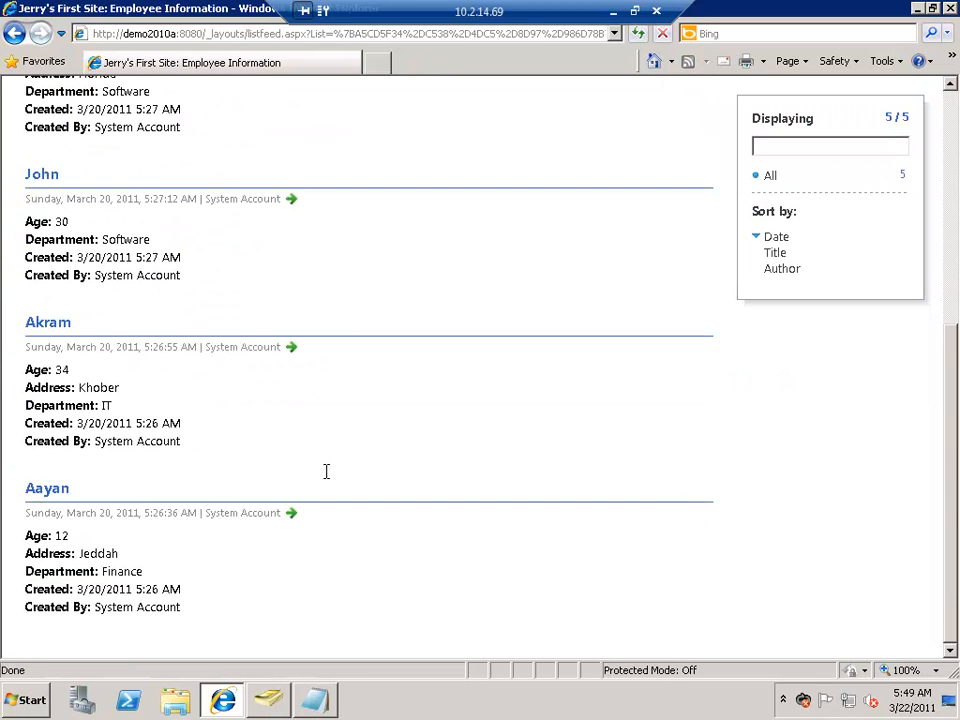
scroll(326, 471, "up", 7)
Step: View the XML source of the RSS feed and examine the channel's title and description elements
right_click(518, 366)
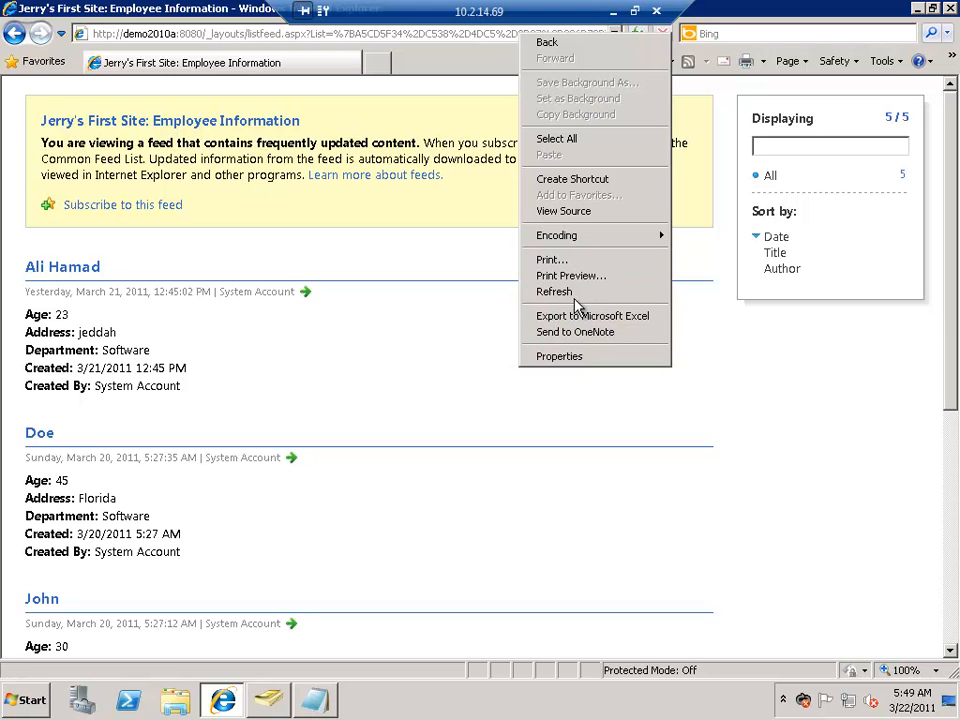
left_click(579, 211)
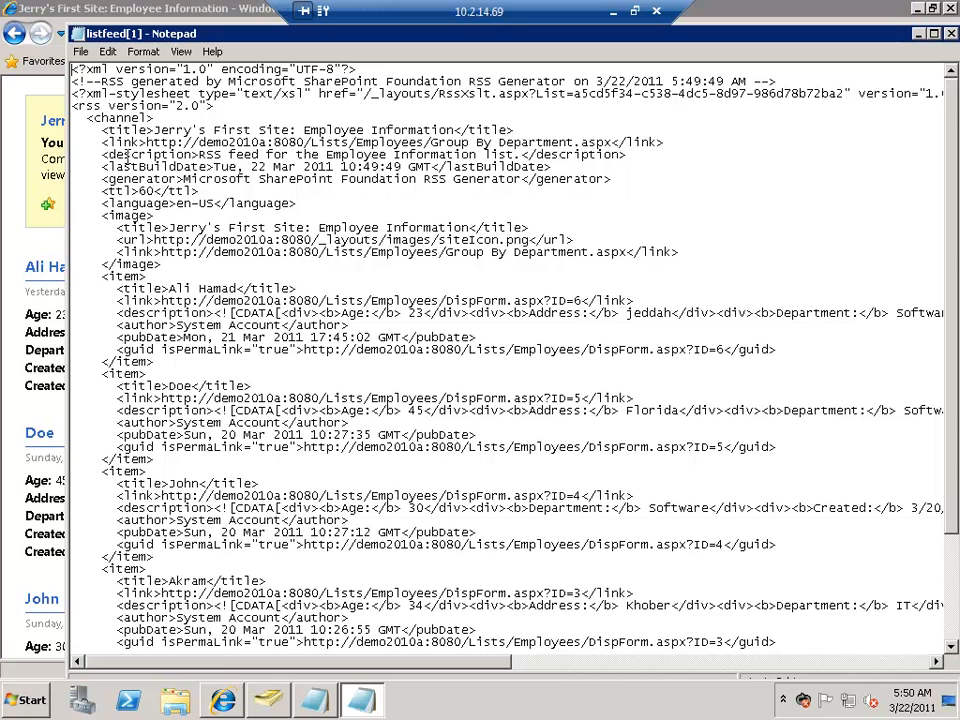
left_click_drag(155, 129, 450, 130)
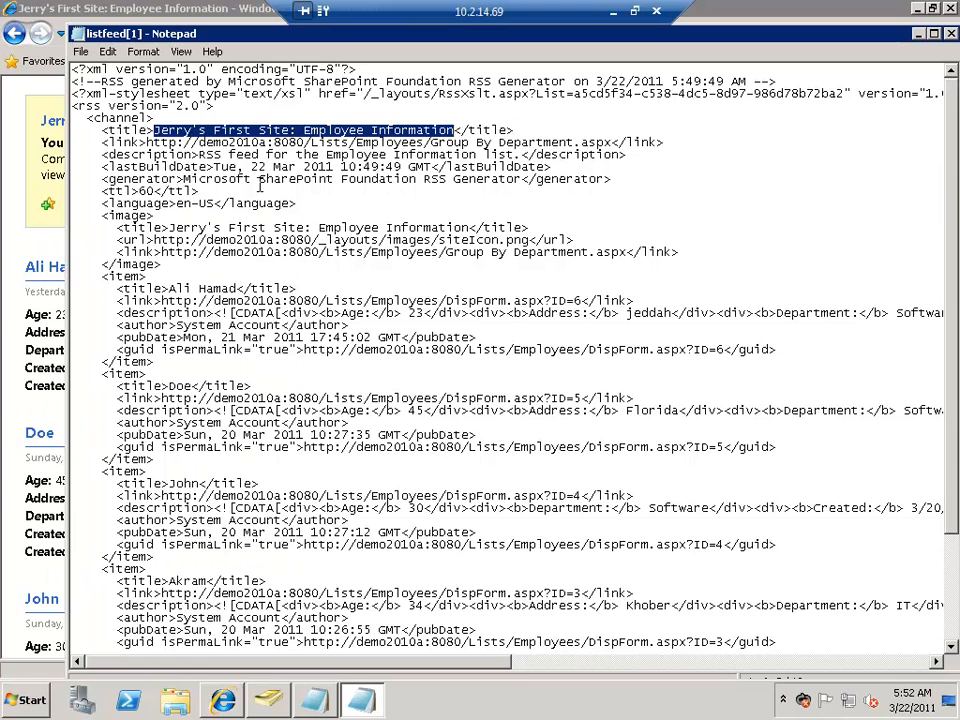
left_click(153, 119)
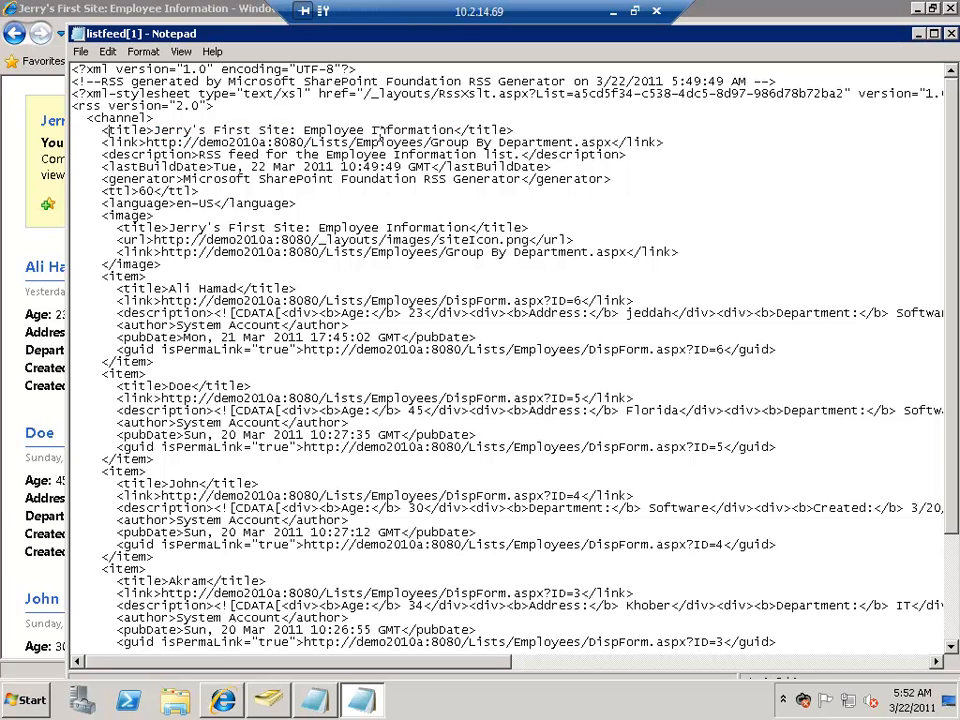
left_click(468, 132, "shift")
left_click(262, 154)
left_click(330, 155, "shift")
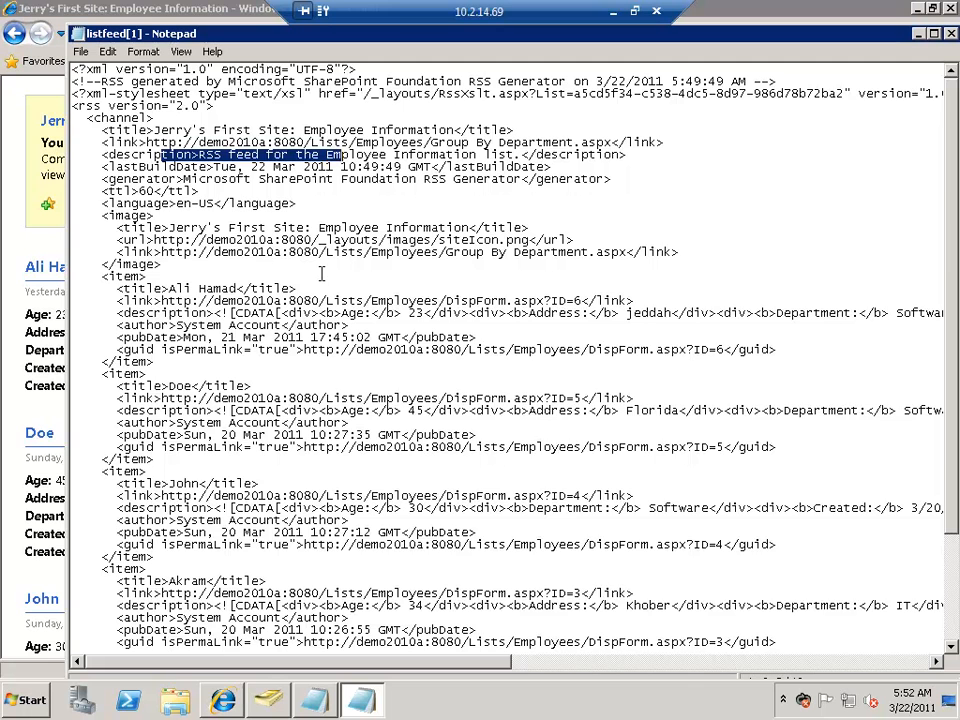
Step: Examine the item entries in the feed source, including the Created column inside the item descriptions, and close the source file
scroll(381, 272, "down", 2)
scroll(345, 343, "down", 2)
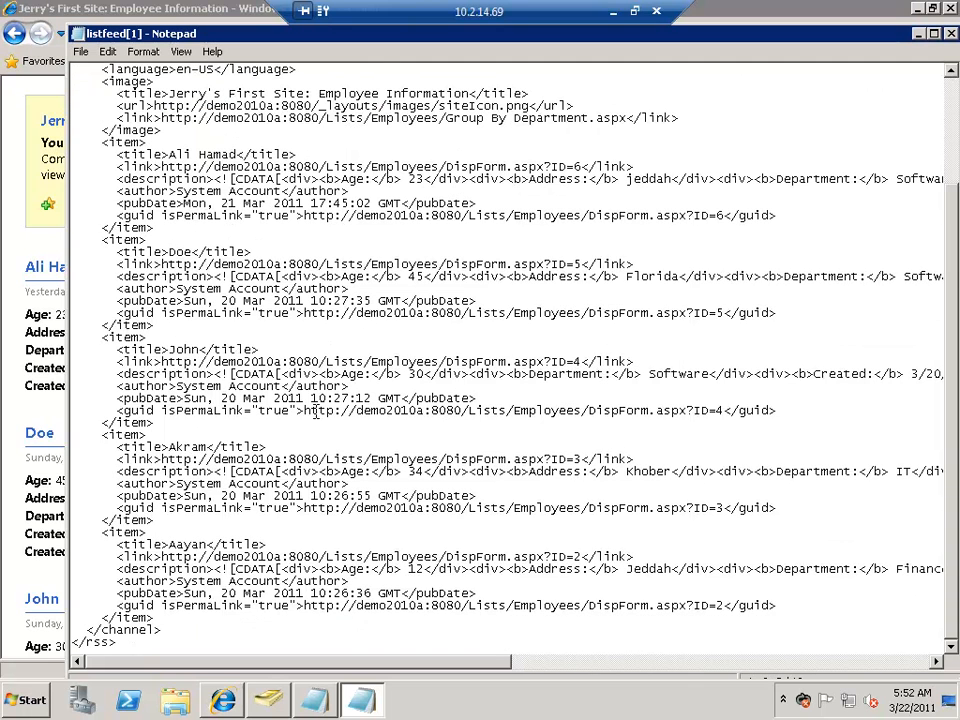
double_click(840, 374)
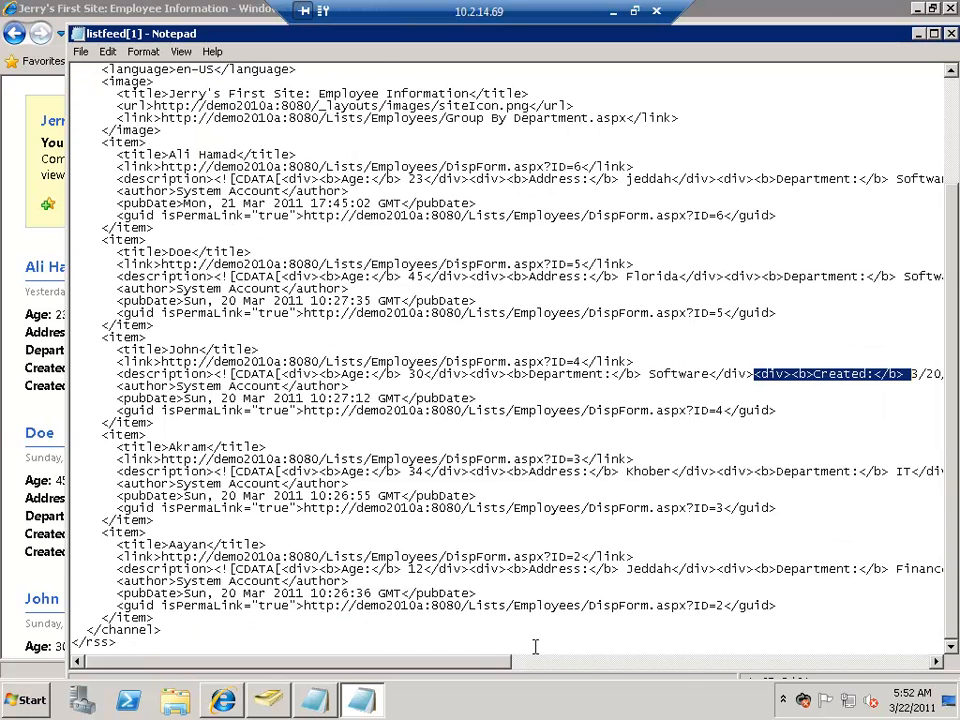
left_click_drag(491, 665, 694, 662)
left_click(951, 35)
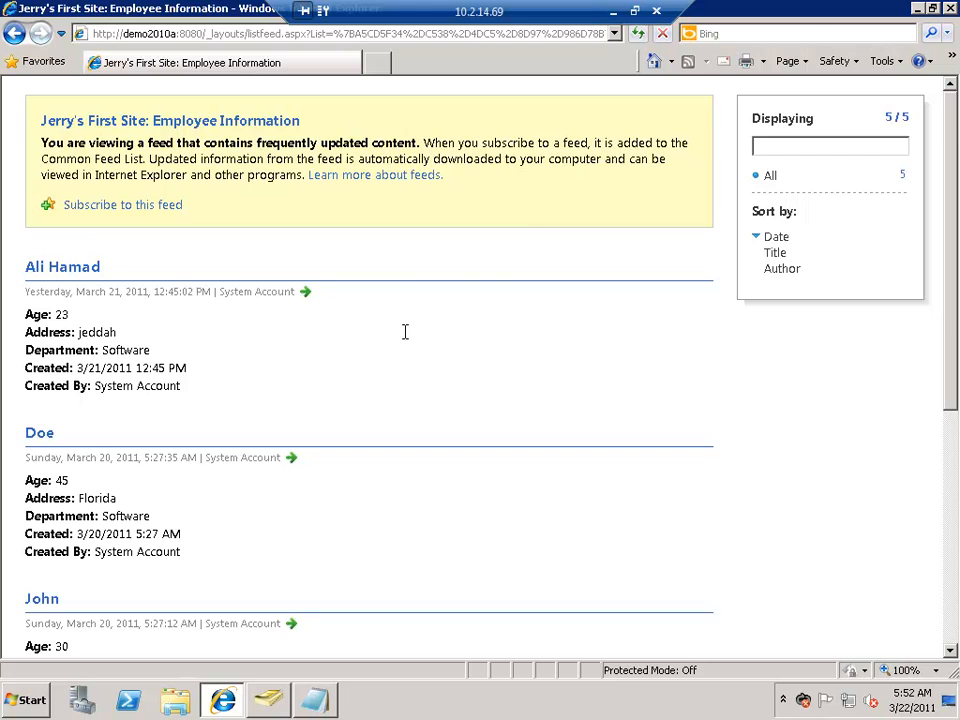
Step: Look through the feed entries once more, minimize the remote session and switch to the SharePoint Lists page in OneNote
scroll(405, 332, "down", 5)
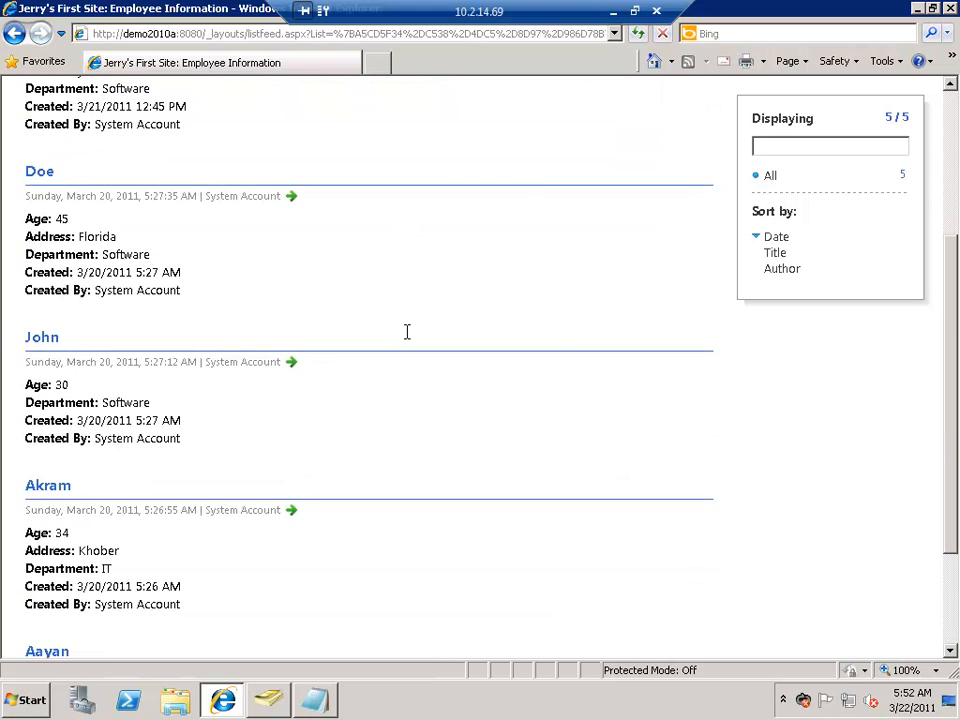
scroll(407, 331, "down", 2)
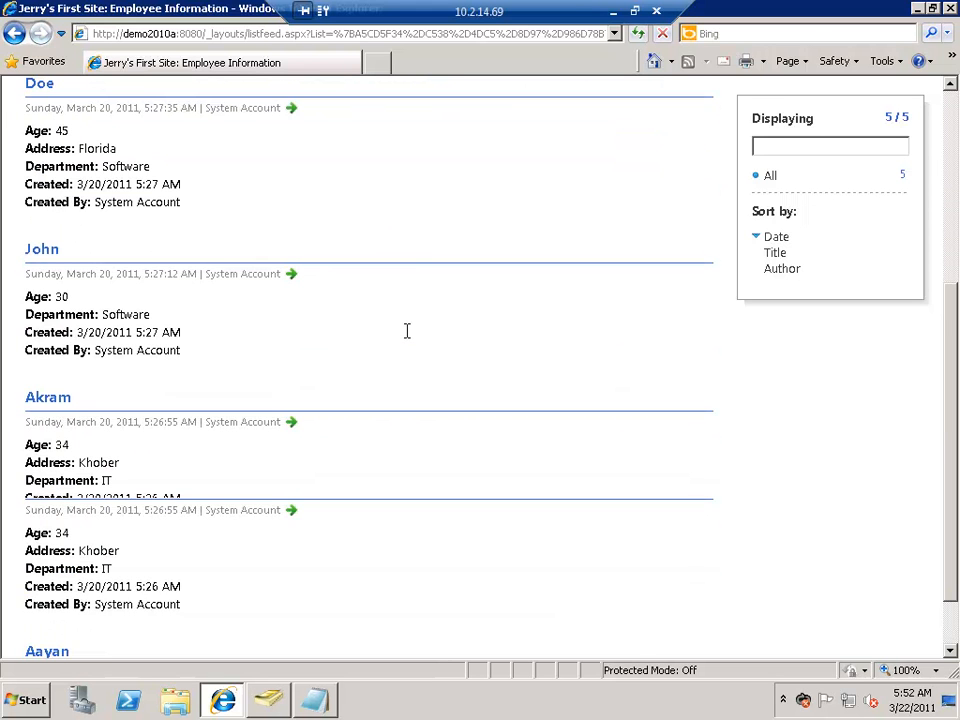
left_click(614, 11)
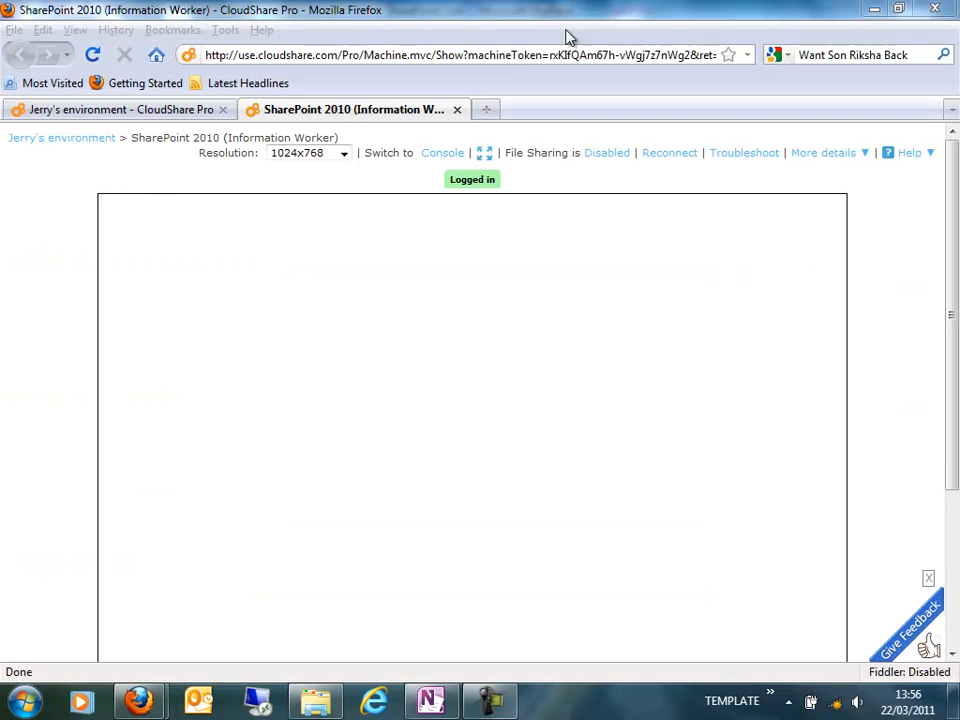
key("alt+Tab")
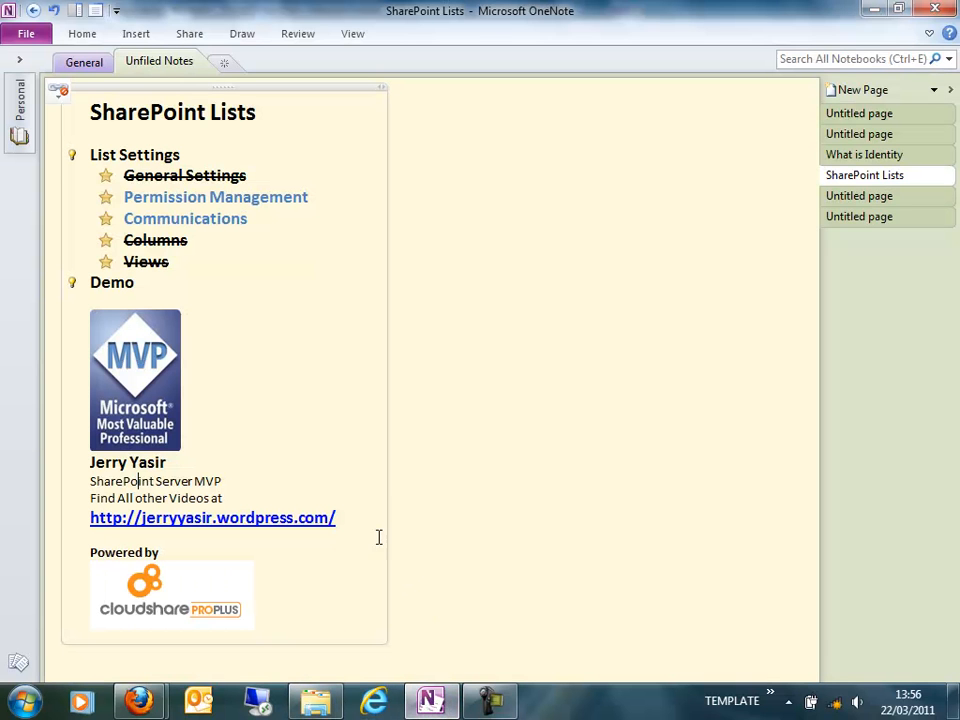